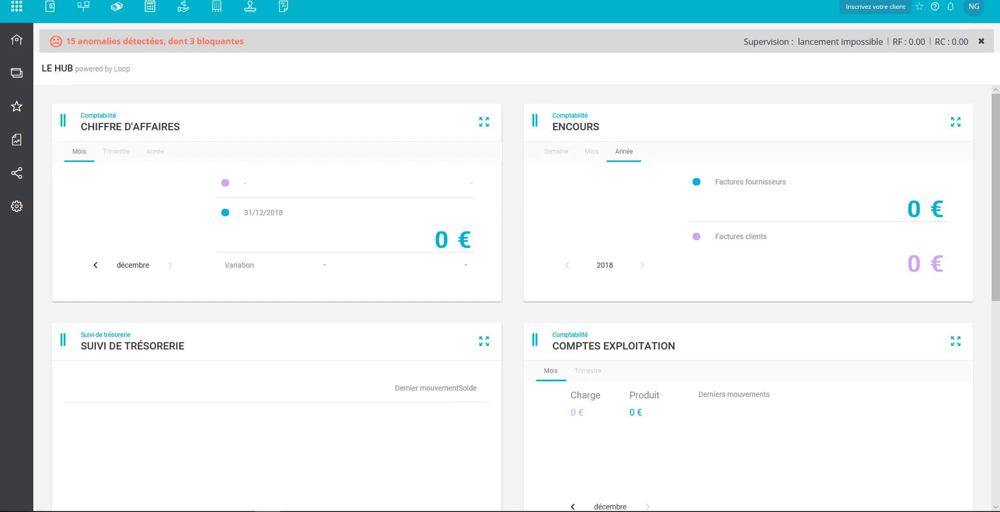
Switch to the Excel workbook Support_XLS.xlsx and examine the raw bank statement lines on the Banque_Brut sheet
drag(0, 39, 506, 151)
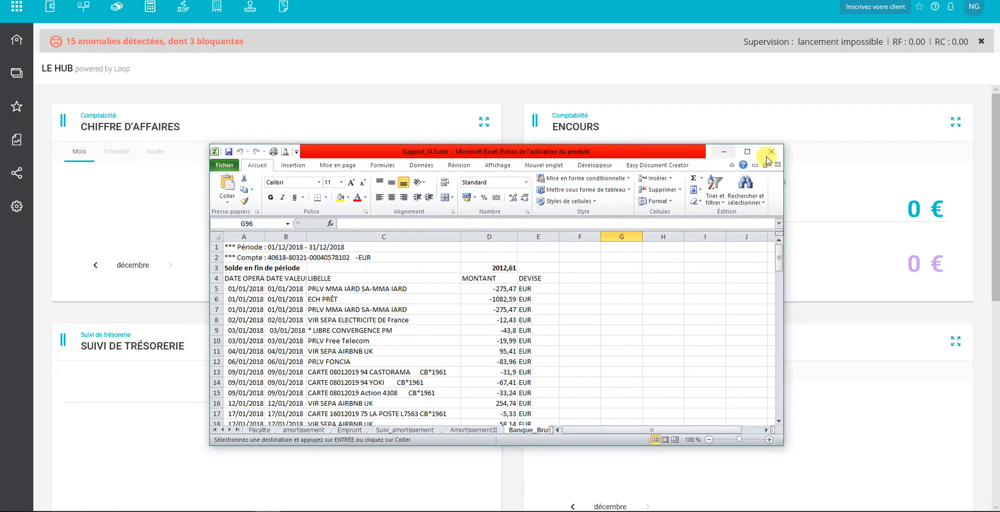
click(747, 152)
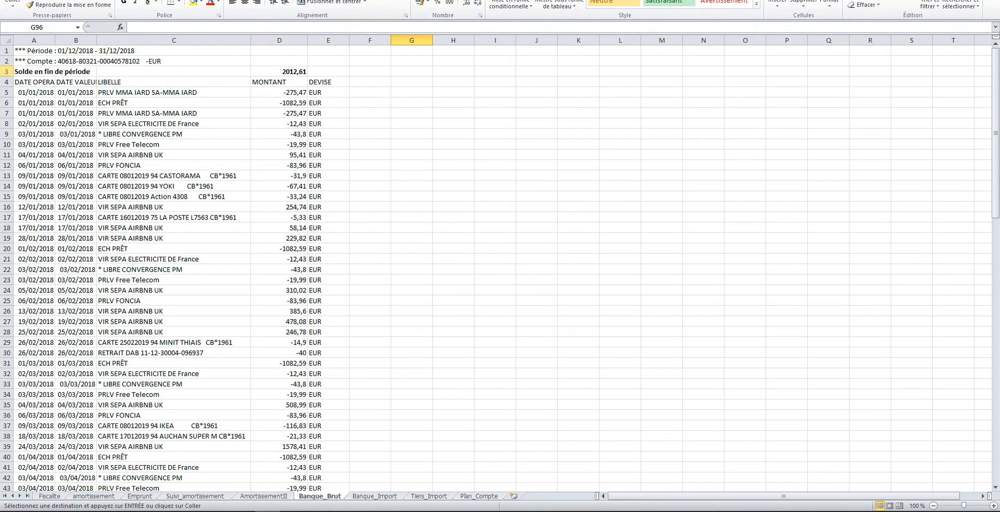
click(8, 72)
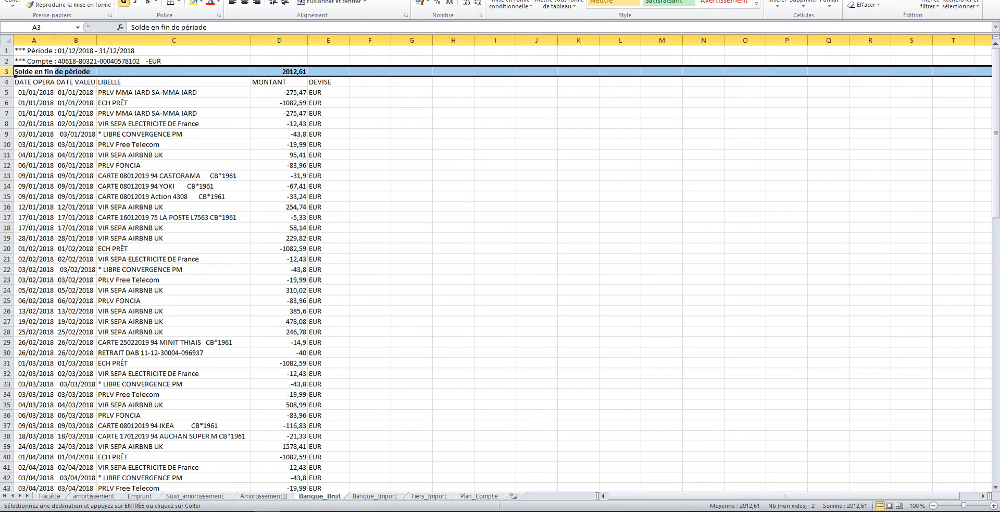
click(46, 92)
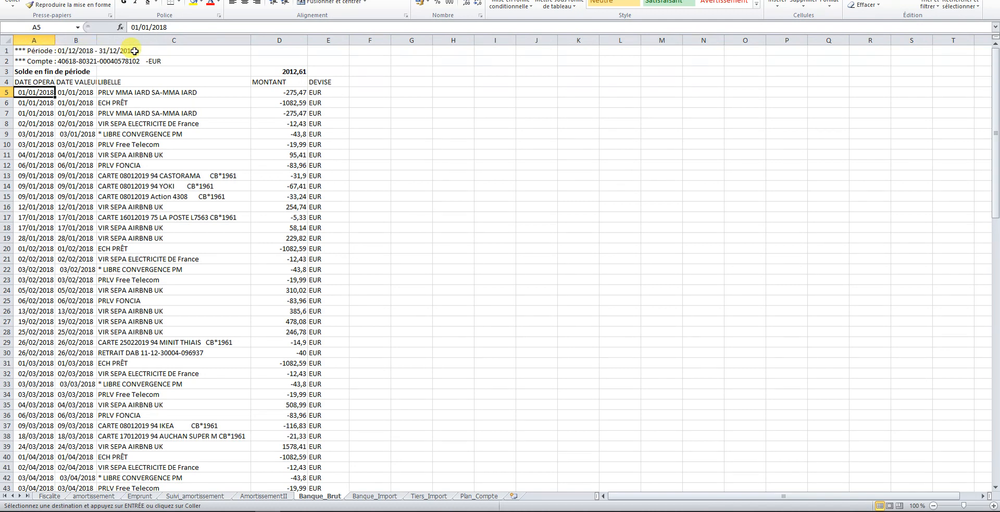
scroll(42, 149, down, 3)
scroll(42, 149, up, 2)
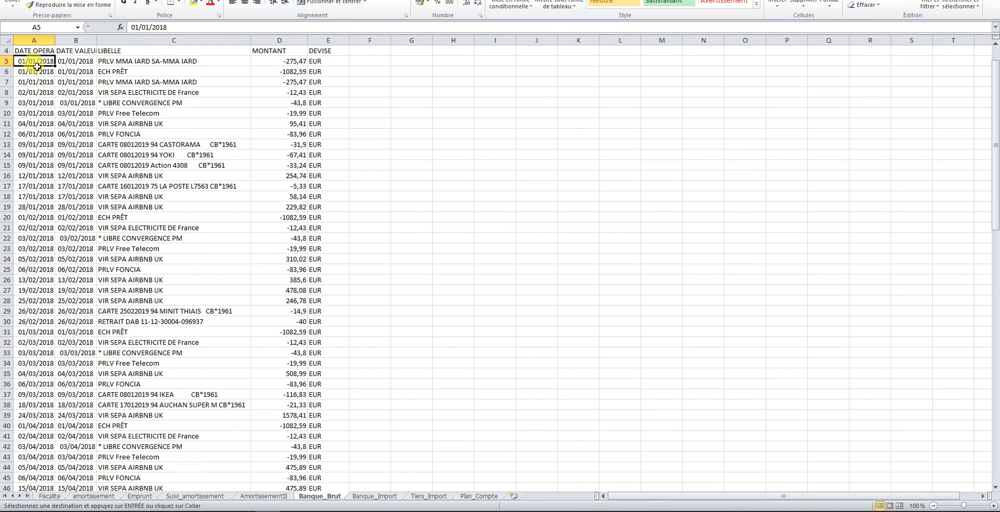
scroll(46, 71, down, 1)
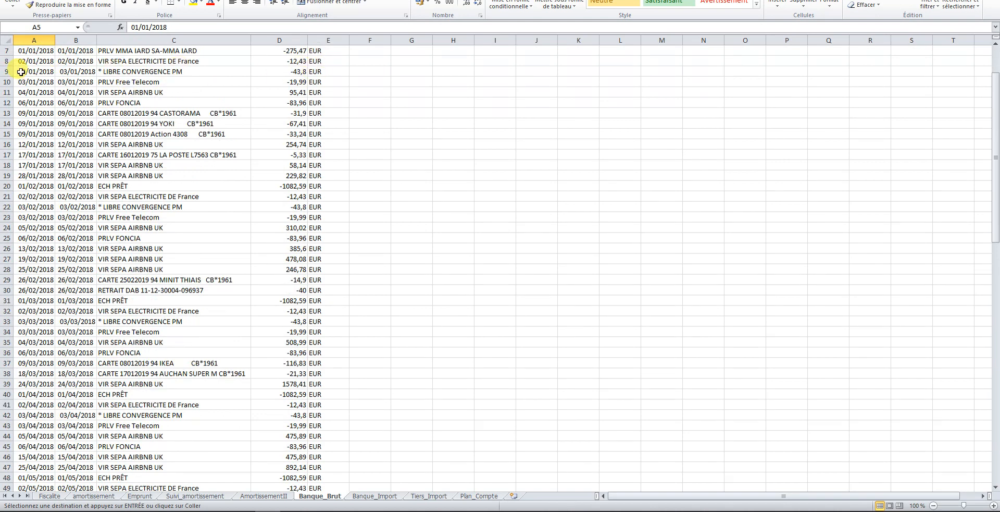
scroll(20, 72, up, 1)
scroll(22, 72, down, 1)
scroll(23, 72, up, 1)
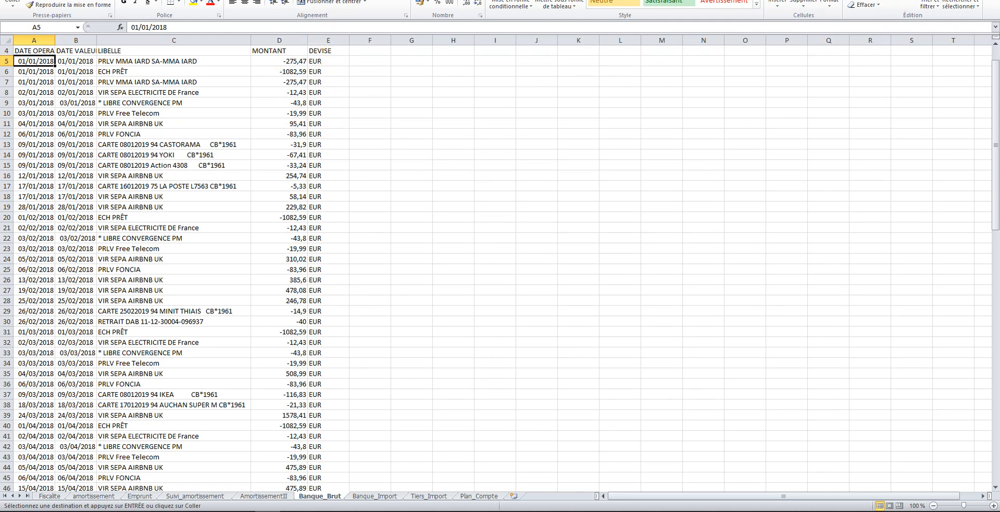
Go to the Banque_Import sheet and examine its columns: entry number, journal, dates, label, debit, credit and account
click(377, 497)
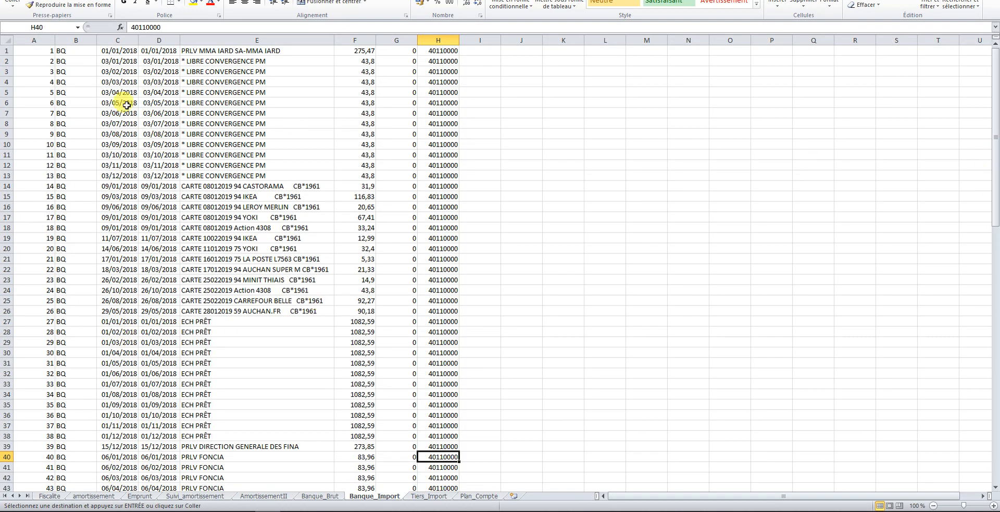
click(31, 82)
click(32, 50)
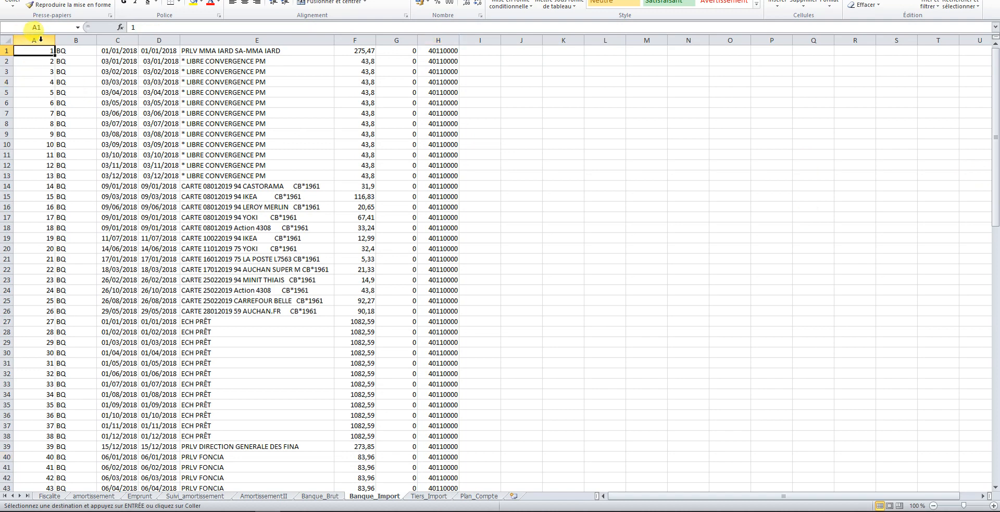
click(73, 53)
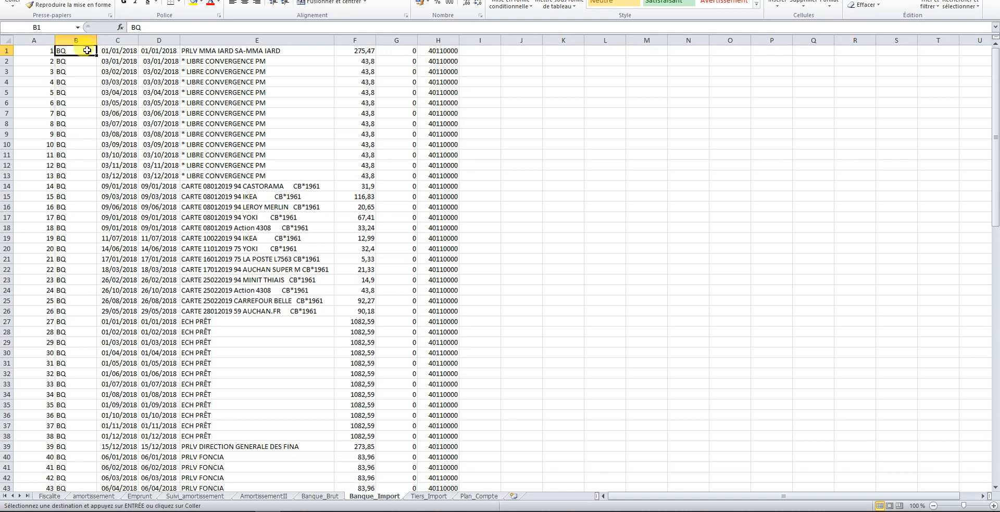
click(119, 50)
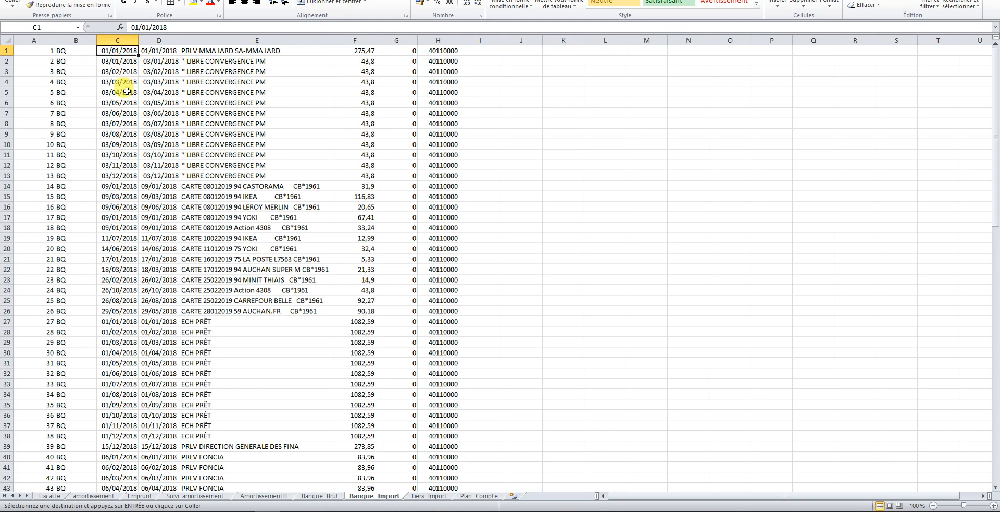
click(197, 51)
click(160, 51)
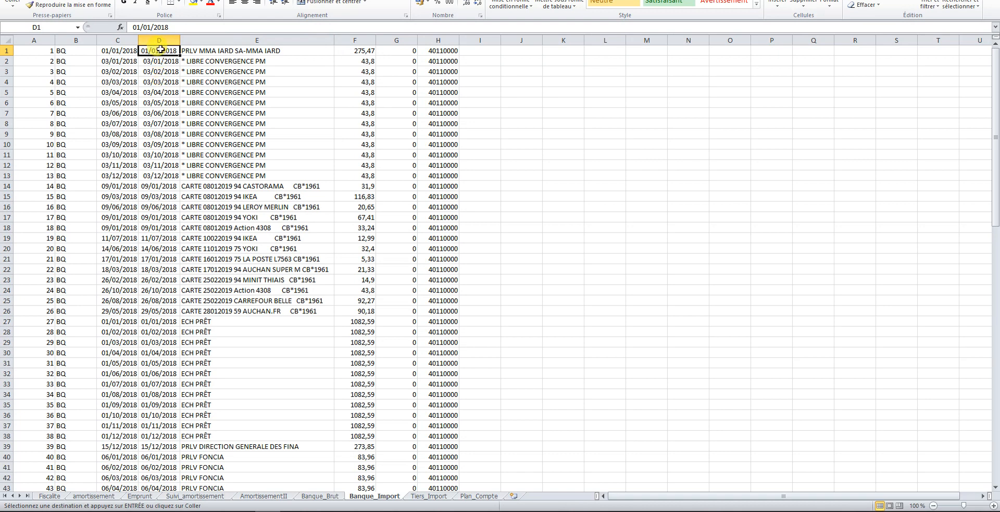
click(357, 50)
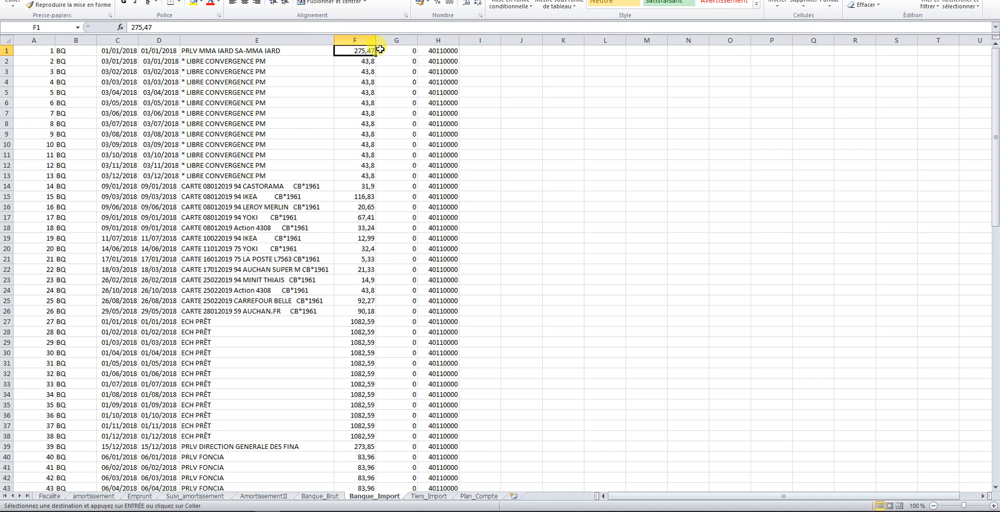
click(391, 50)
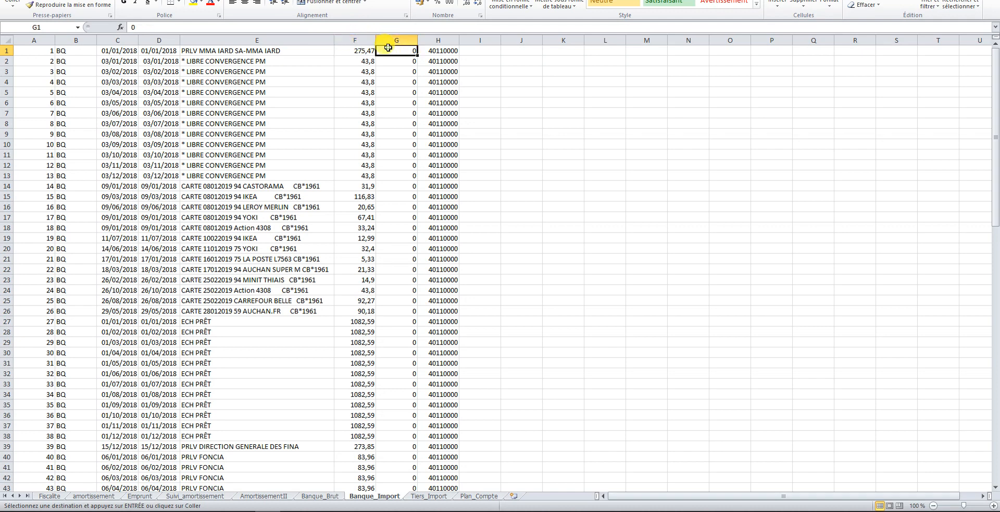
click(448, 50)
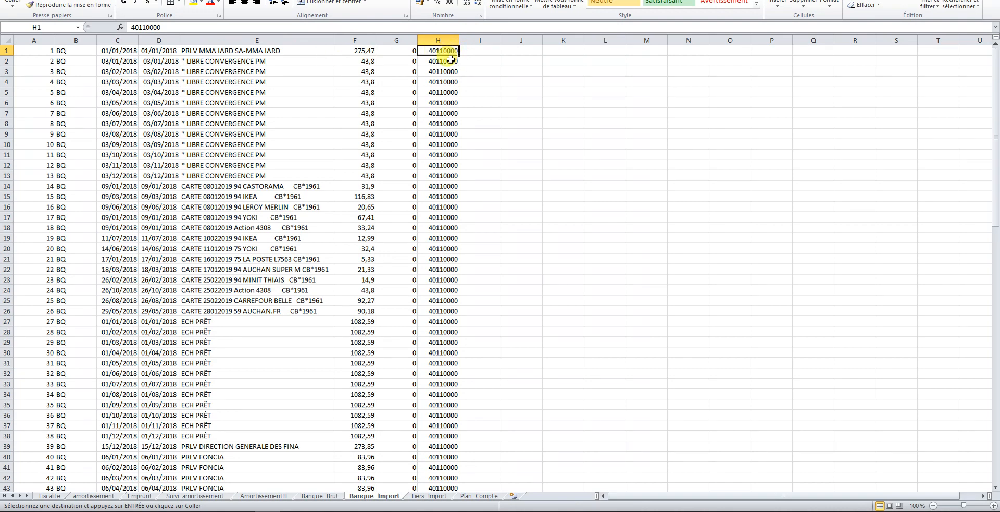
Check the account codes assigned to the supplier payments and the AIRBNB receipts through the last entry of Banque_Import
click(445, 185)
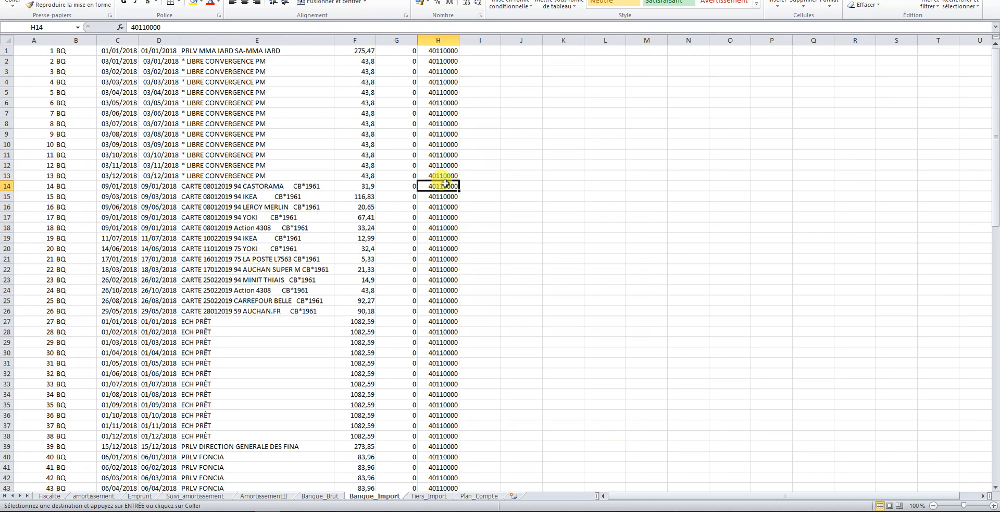
scroll(445, 182, down, 20)
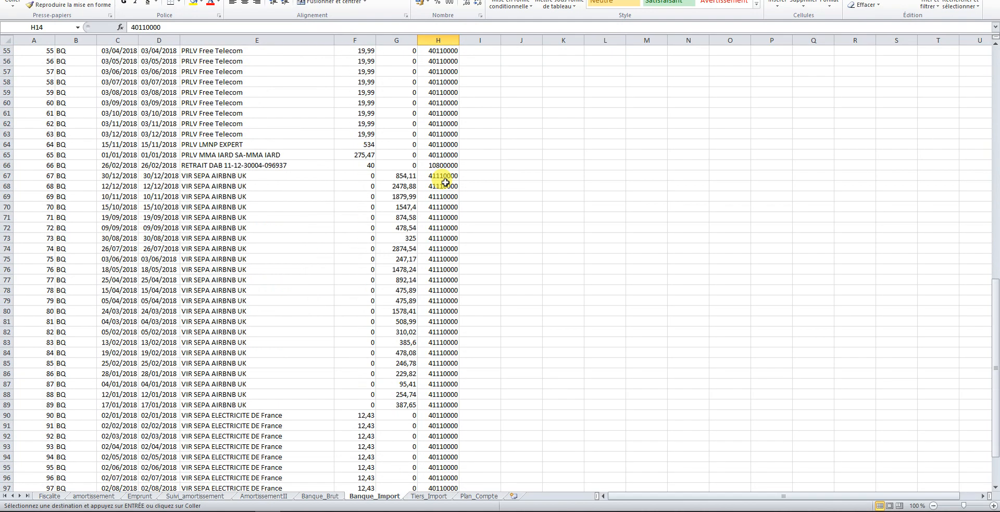
click(198, 113)
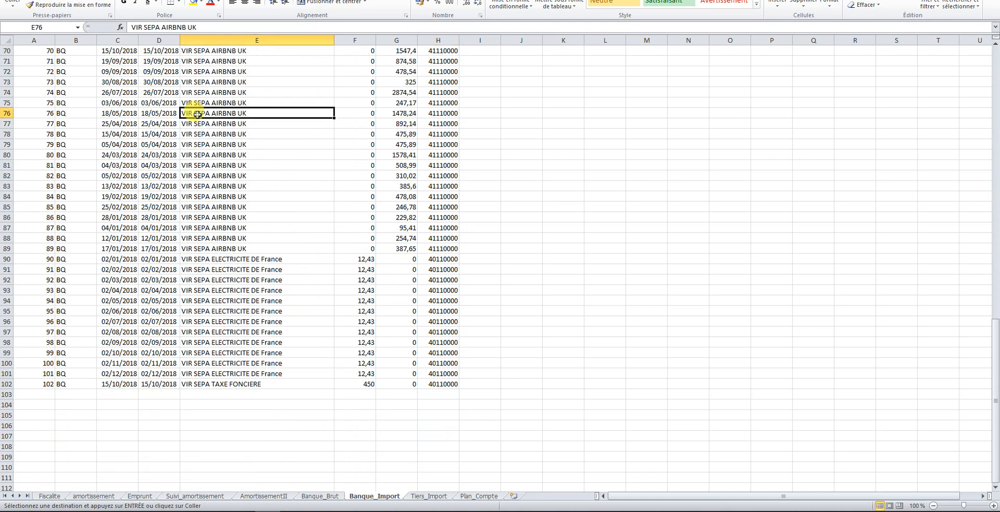
click(449, 112)
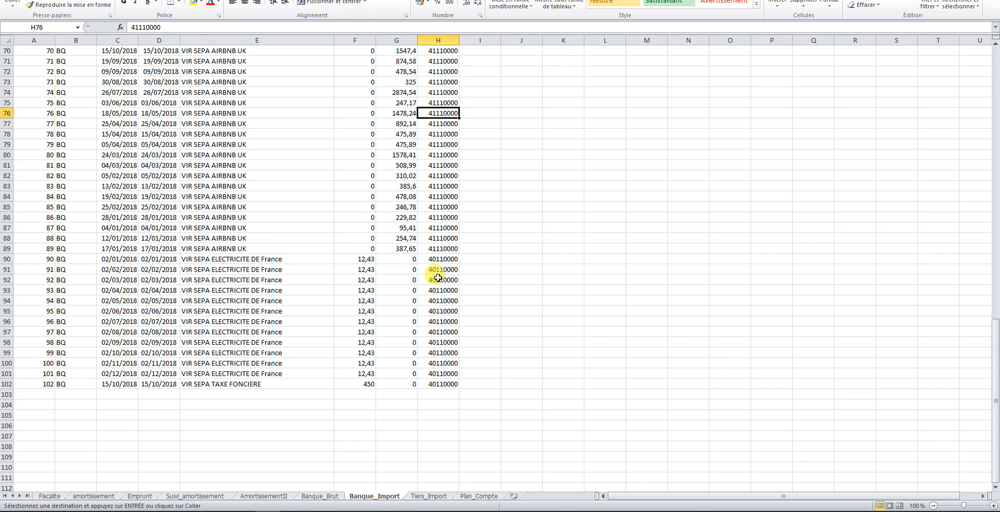
scroll(438, 278, up, 20)
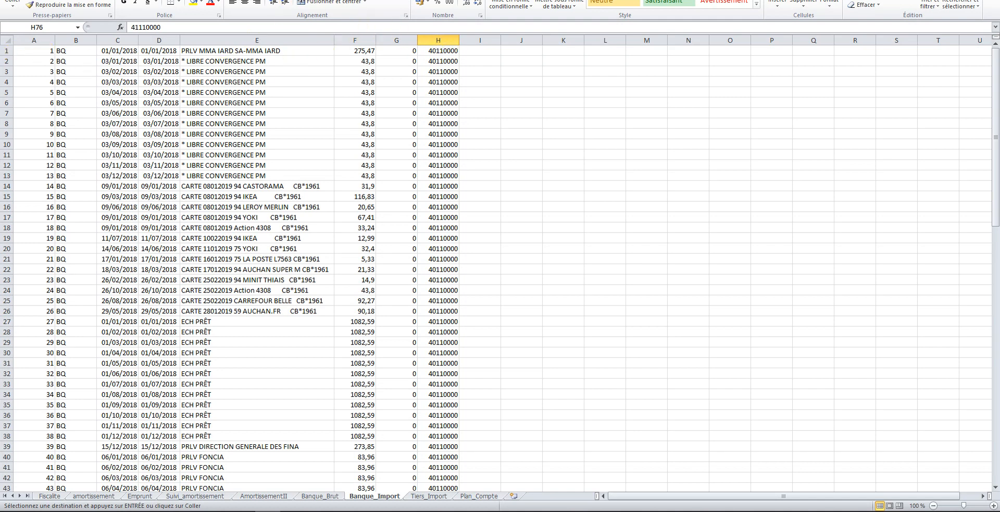
Switch back to the Loop accounting application and open the Personnalisées import for accounting entries
drag(255, 0, 0, 2)
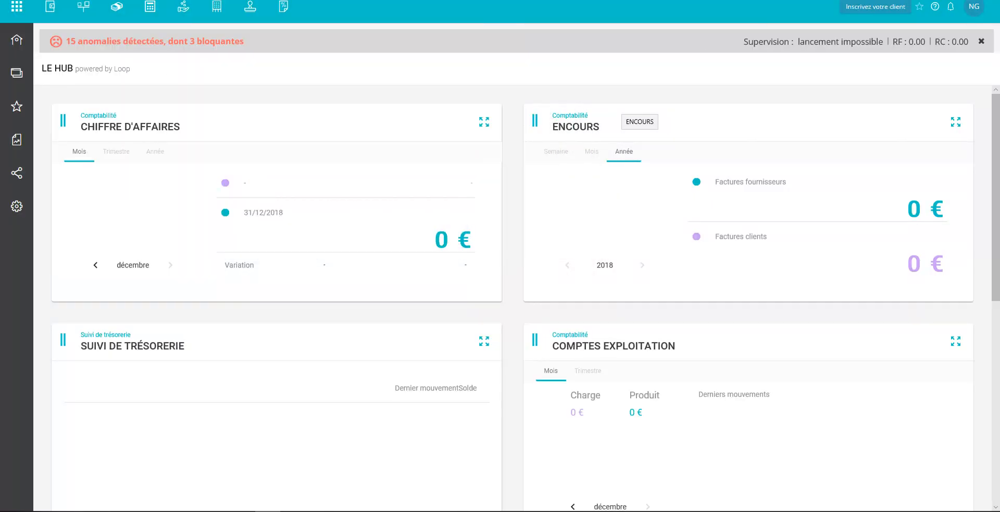
click(83, 7)
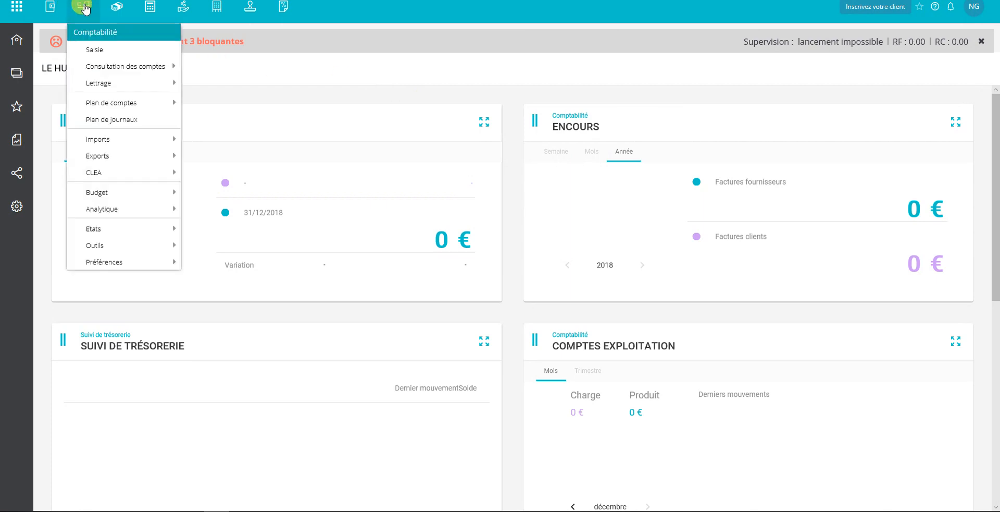
mouse_move(107, 138)
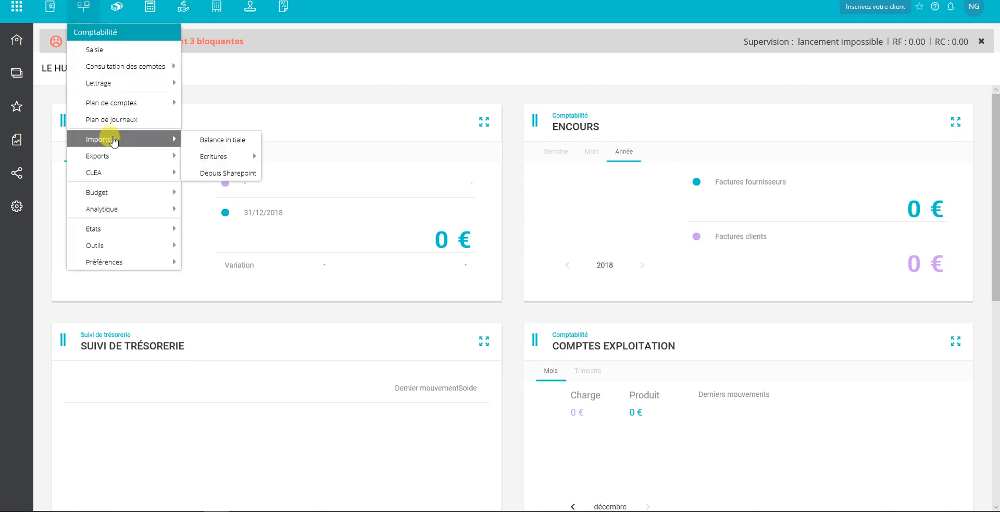
mouse_move(218, 155)
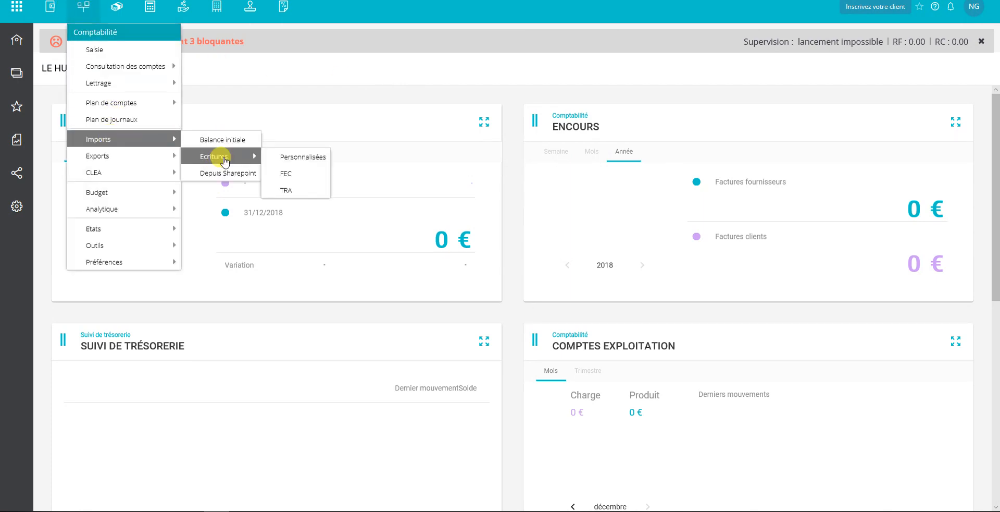
click(314, 161)
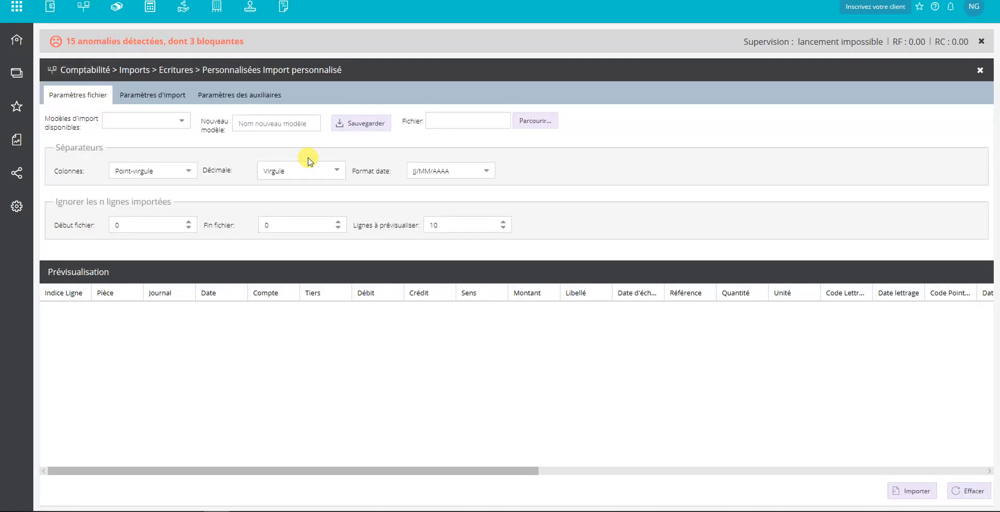
Load the bank entries into the import preview and reorder its columns, with Pièce first and Indice Ligne after the due date column
click(165, 123)
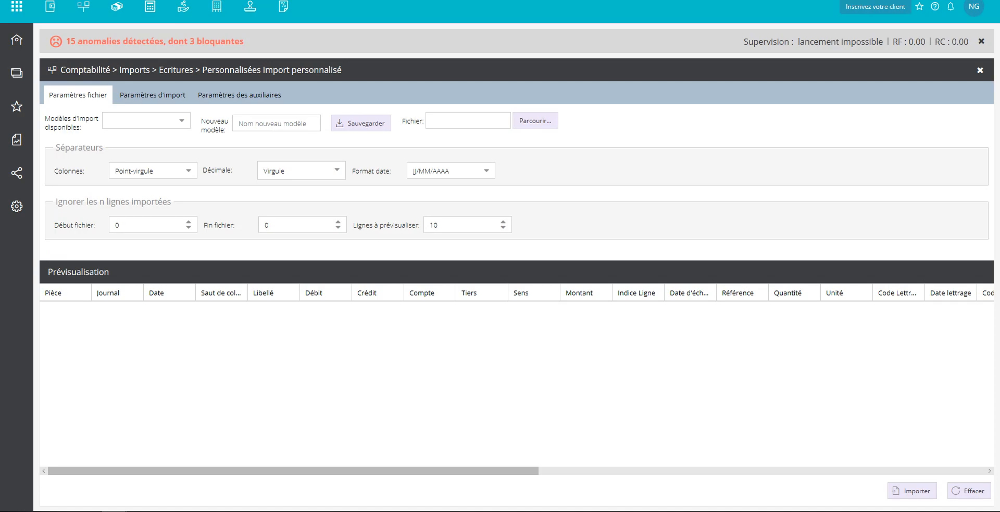
drag(84, 341, 289, 394)
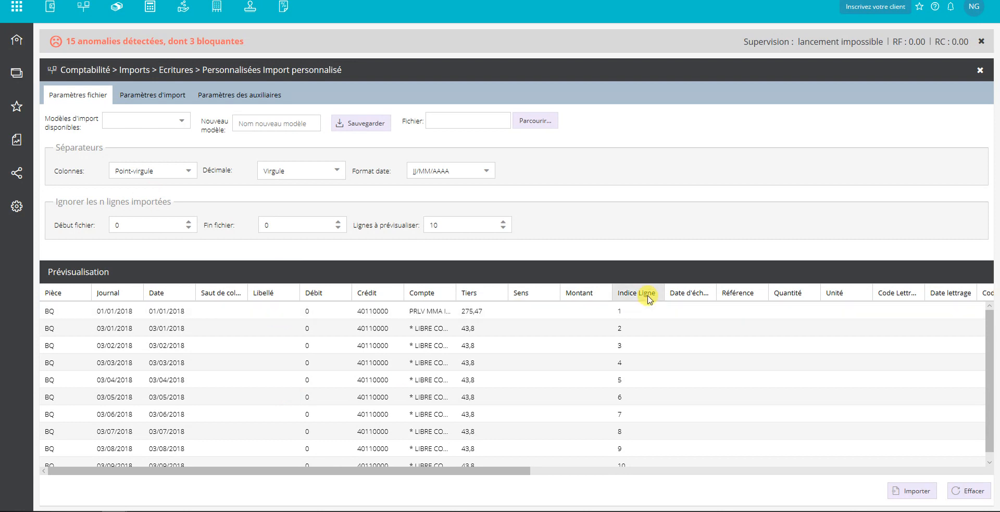
drag(648, 293, 31, 295)
drag(51, 294, 51, 295)
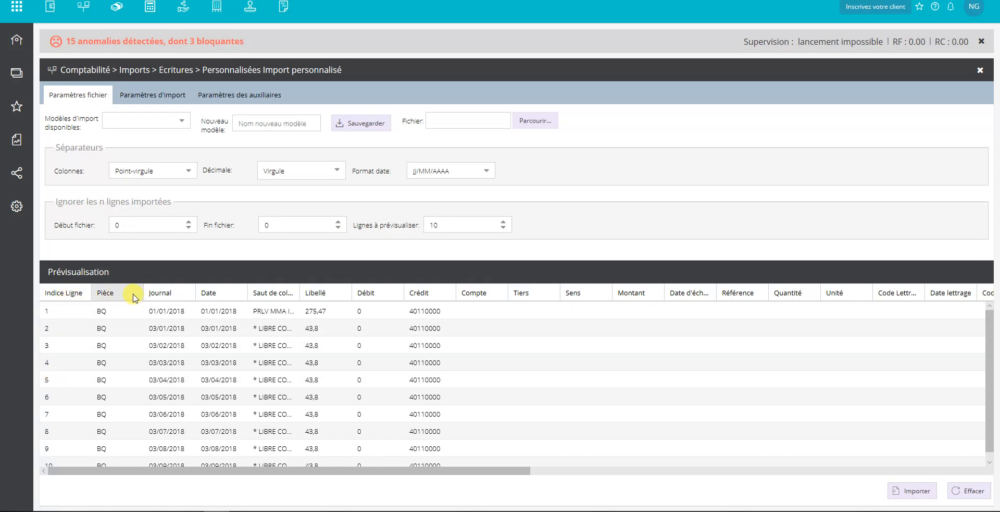
drag(131, 294, 51, 296)
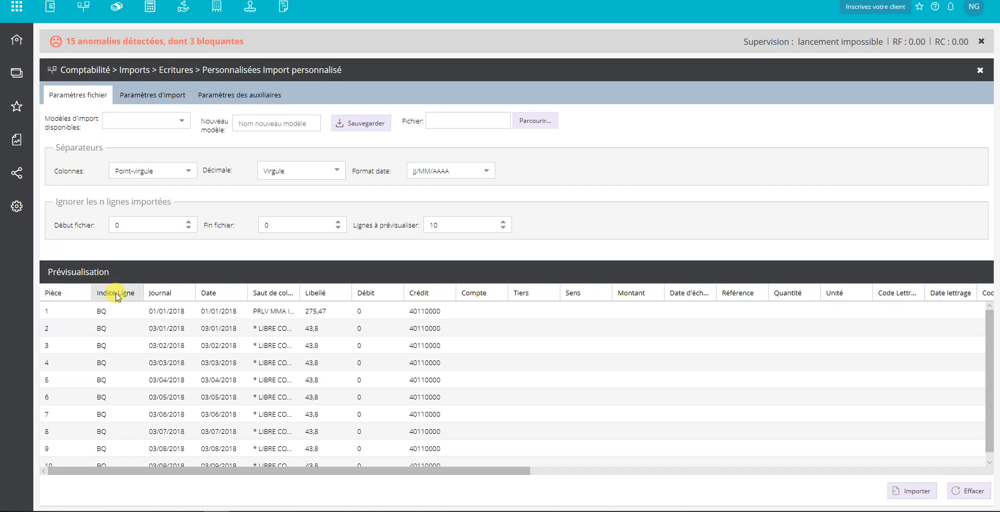
drag(115, 297, 669, 296)
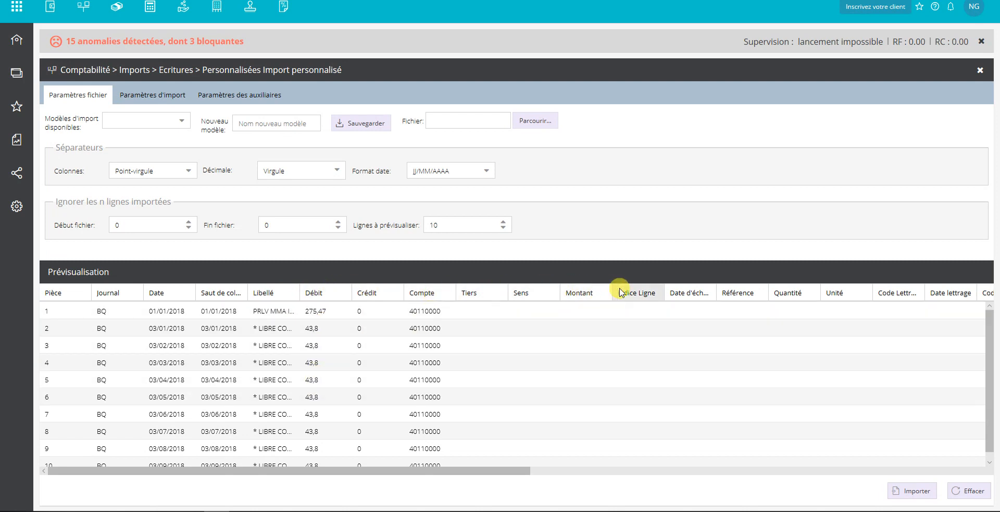
drag(637, 294, 244, 296)
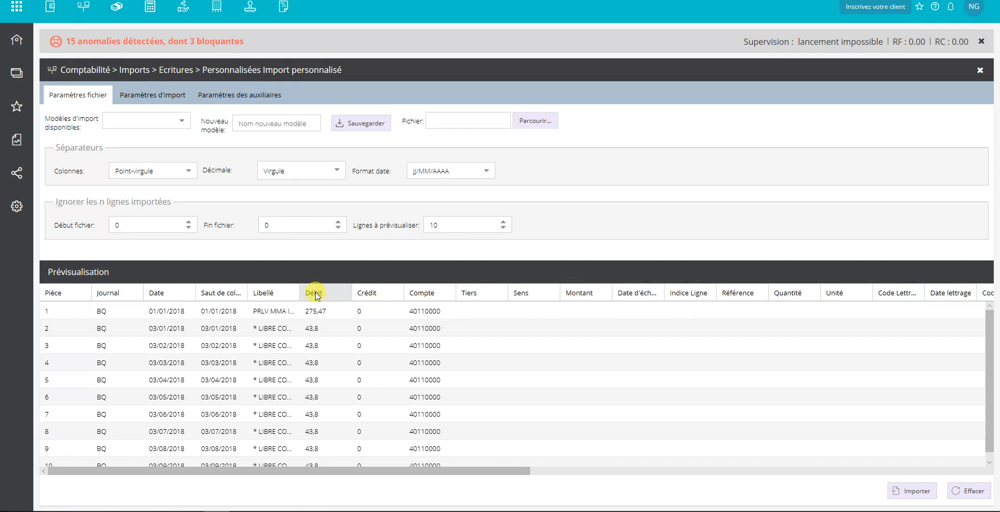
Try the Débit column after Montant in the preview, and put it back before Crédit
drag(314, 292, 553, 299)
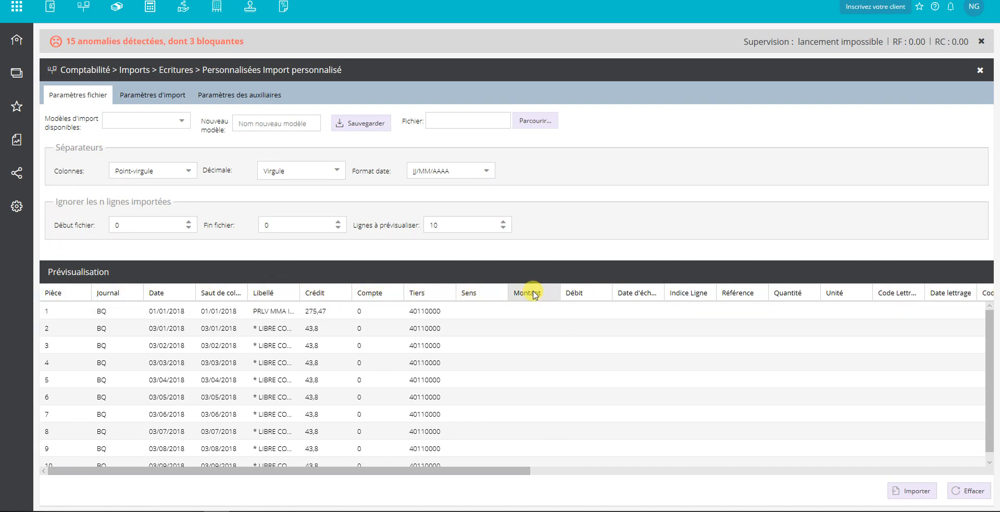
mouse_move(576, 292)
mouse_down()
mouse_move(445, 286)
mouse_move(328, 300)
mouse_move(313, 291)
mouse_up()
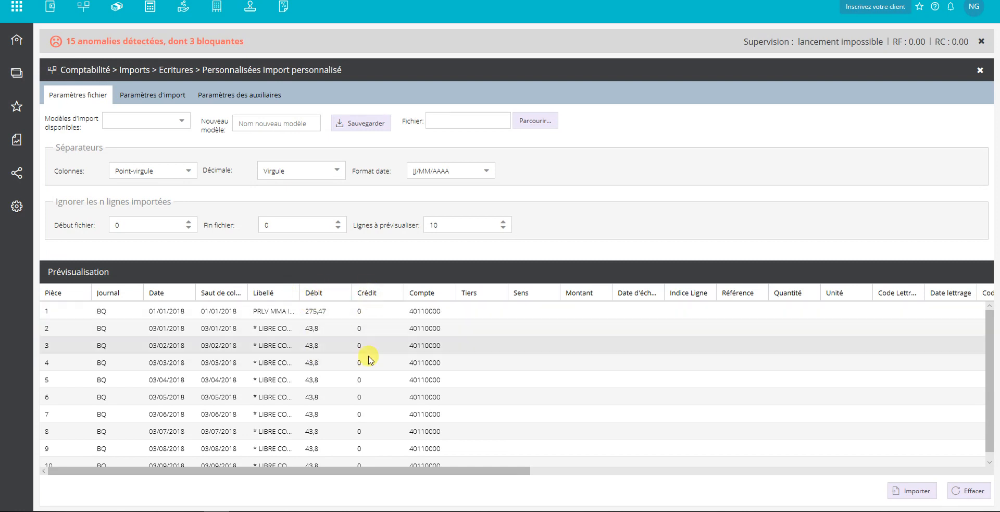
Import the previewed bank entries into the accounts
click(911, 491)
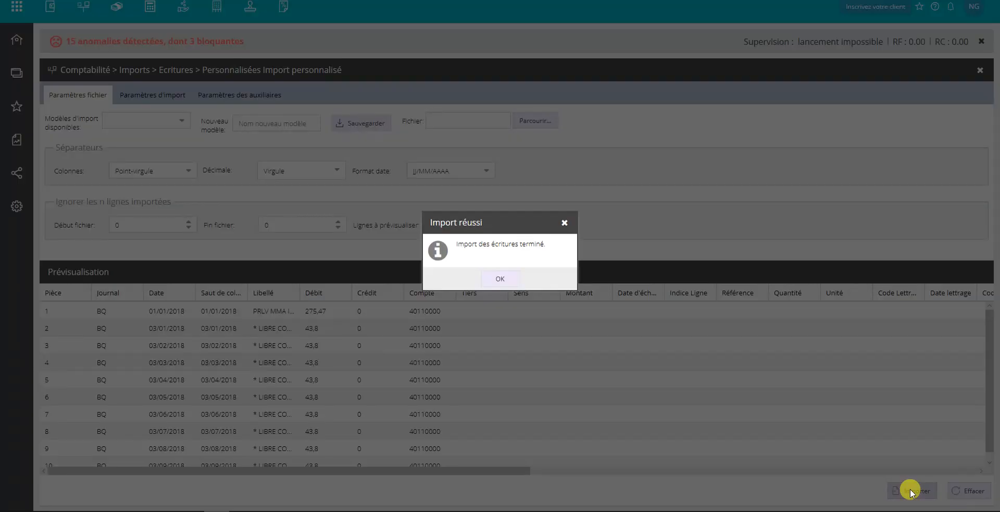
click(498, 278)
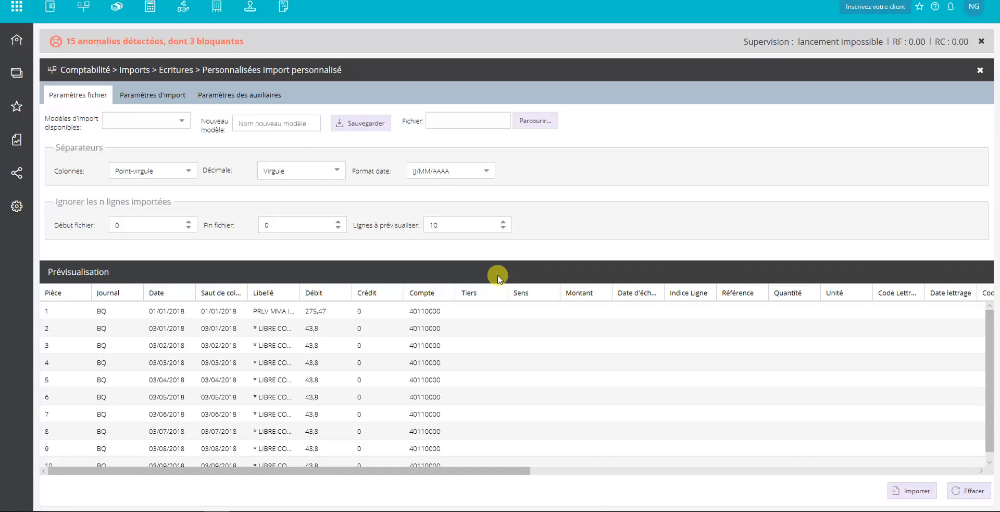
Save the current import settings as a new import model named BANQUE and close the custom import
click(171, 121)
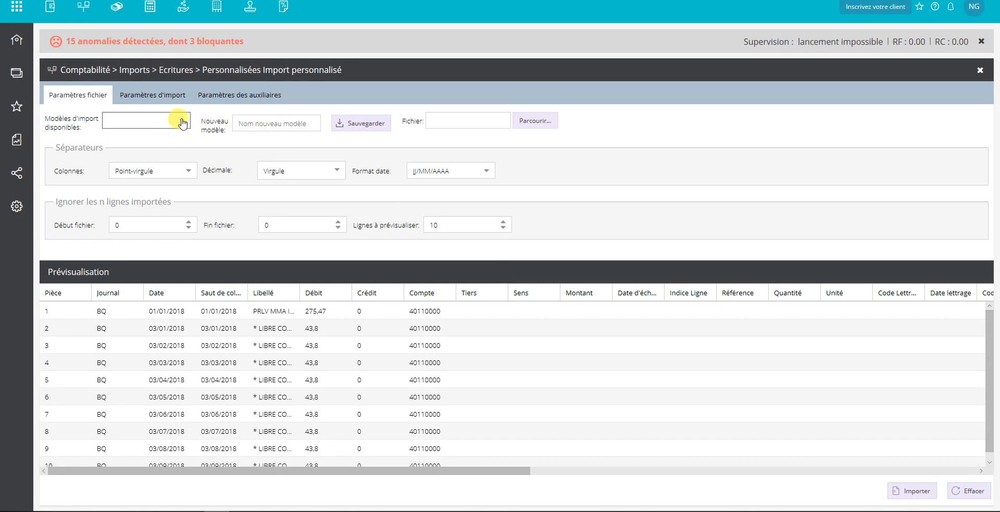
click(287, 123)
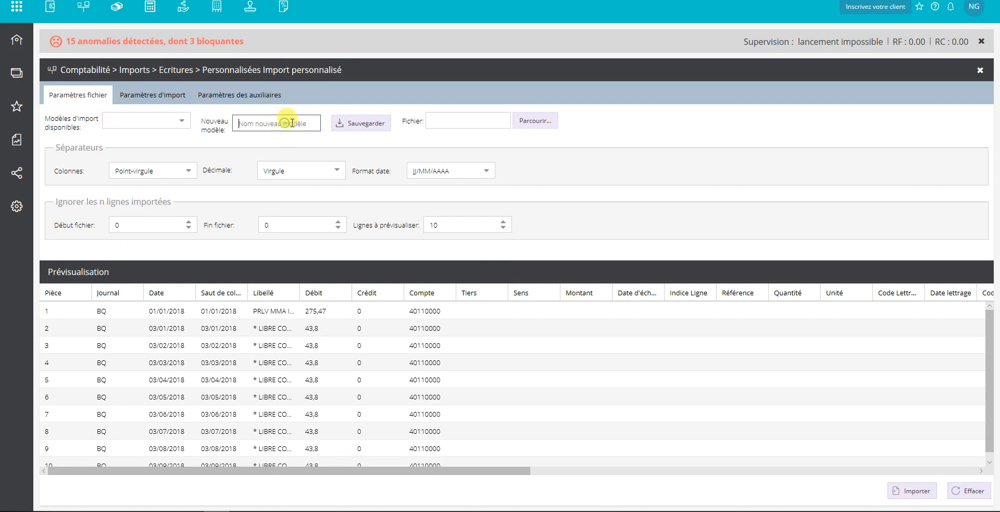
text(ba)
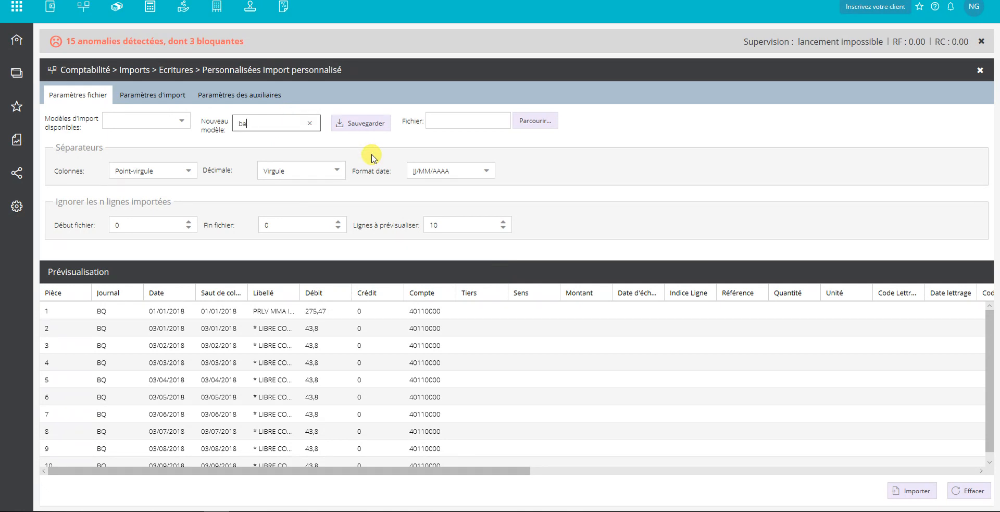
key(BackSpace)
key(BackSpace)
text(B)
click(366, 123)
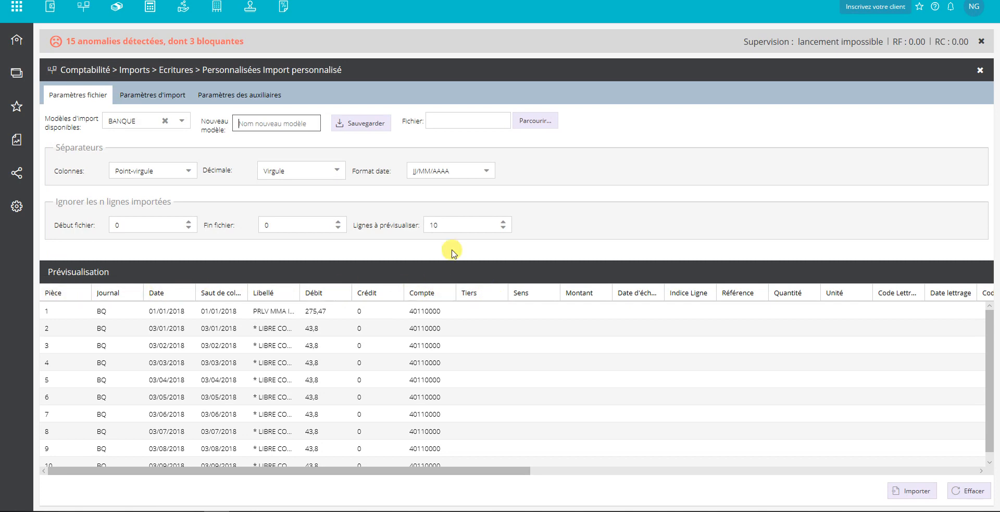
click(979, 71)
Open the general accounts consultation and display the entries of the BANQUE account
click(82, 6)
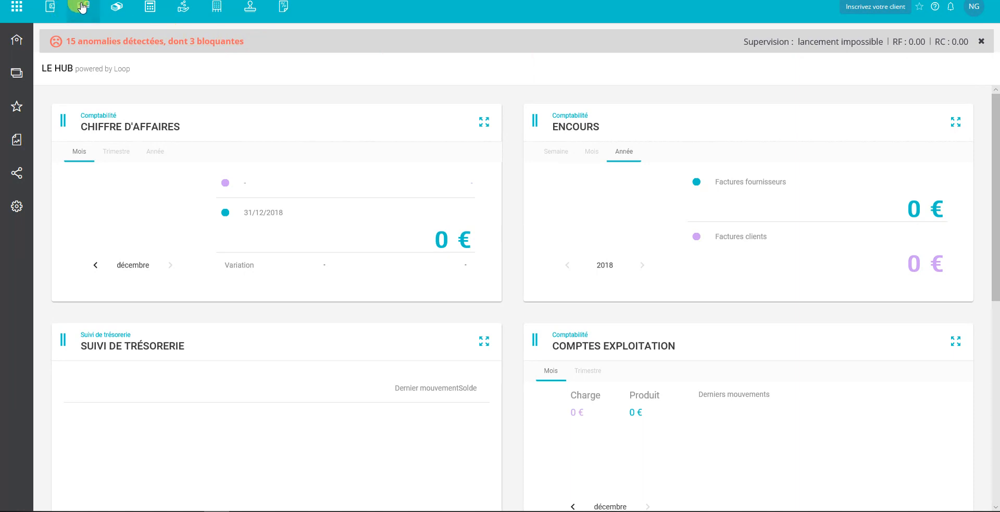
mouse_move(127, 67)
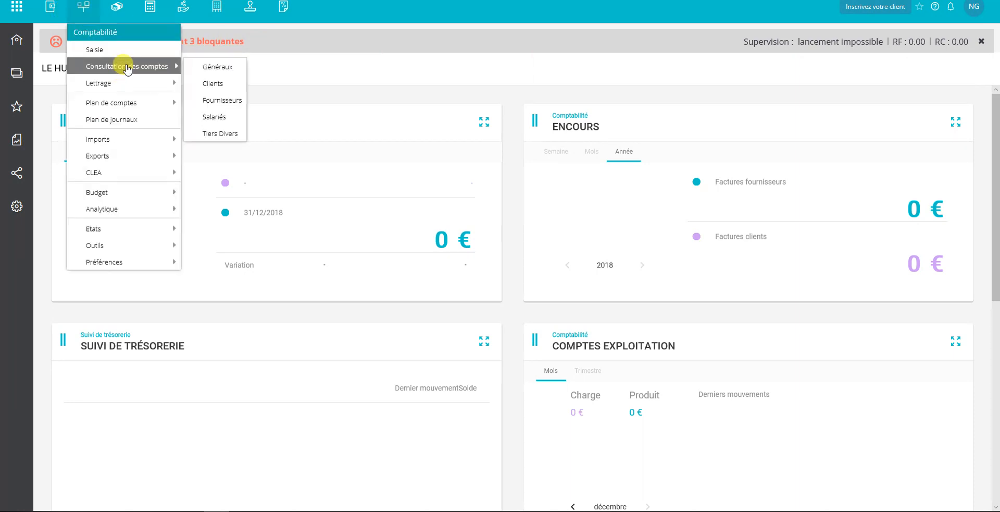
click(214, 67)
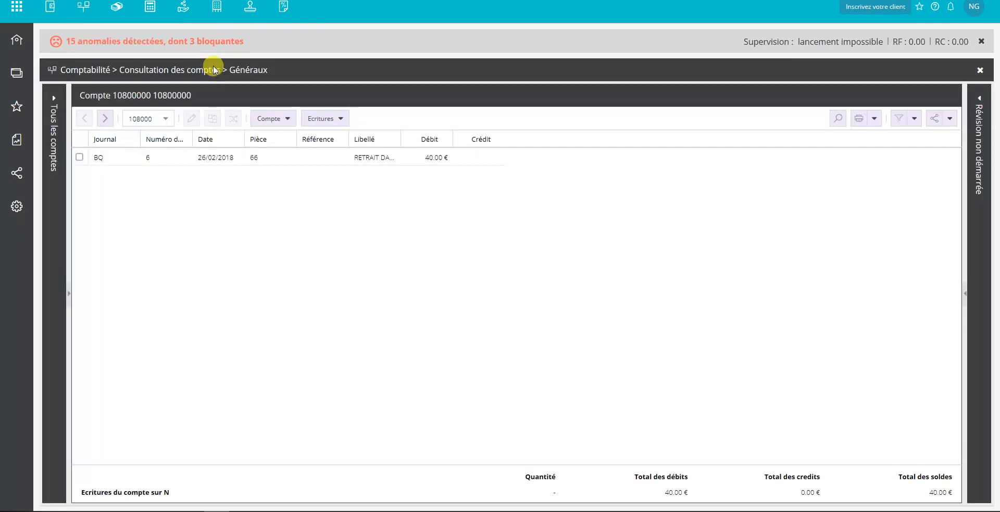
click(165, 119)
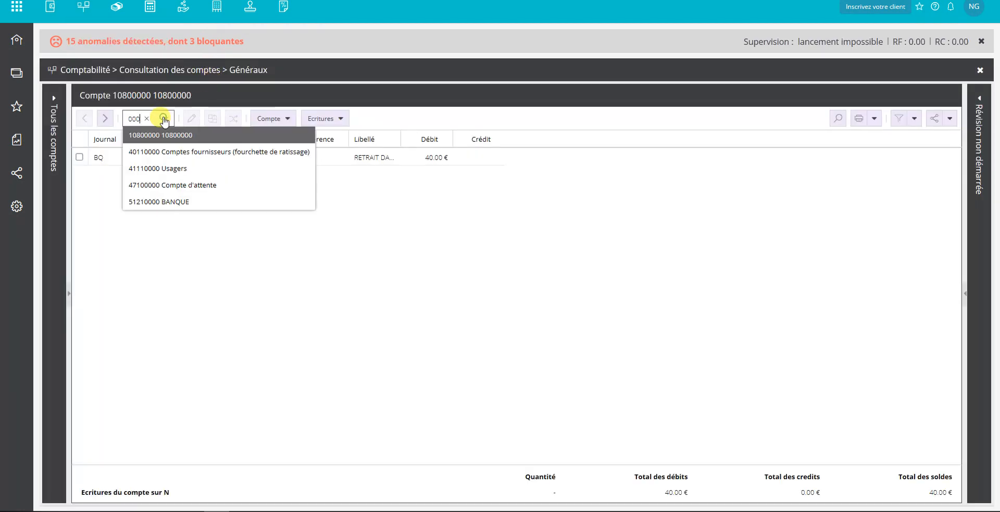
click(146, 201)
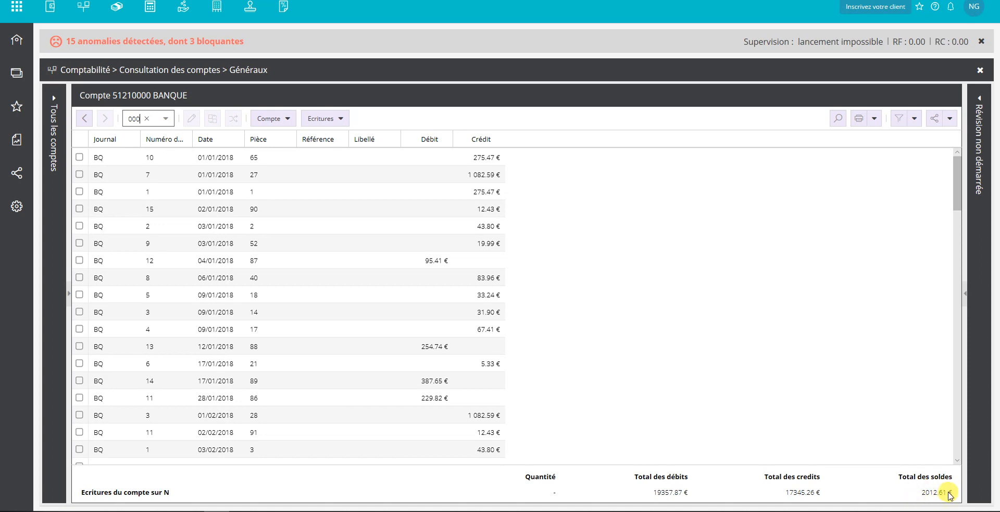
Switch to the Excel bank statement to compare its end-of-period balance with the BANQUE account, and return to Loop
click(319, 511)
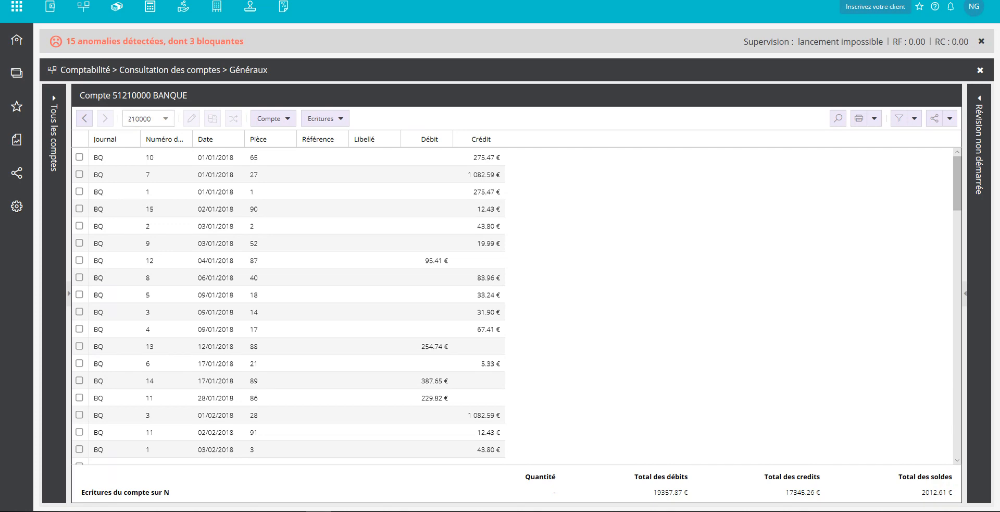
drag(0, 200, 548, 0)
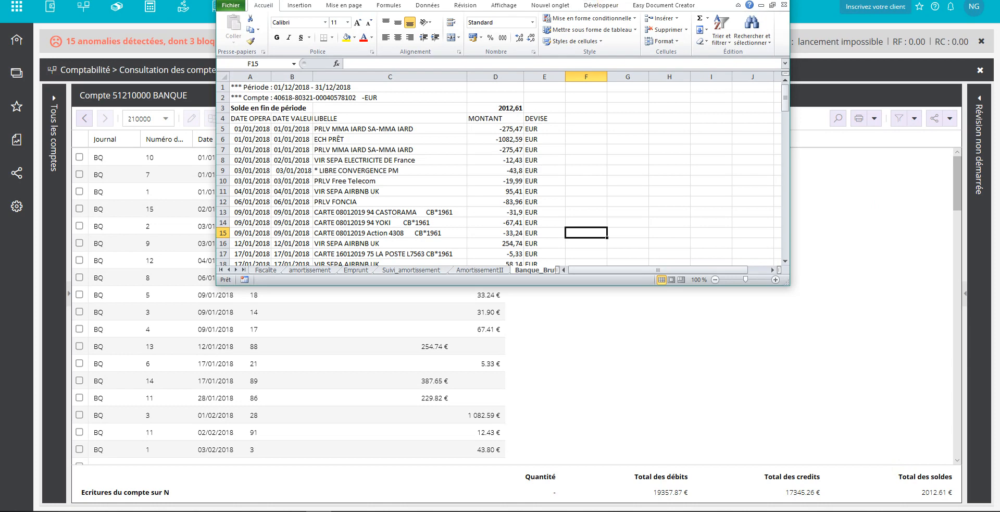
drag(599, 0, 0, 0)
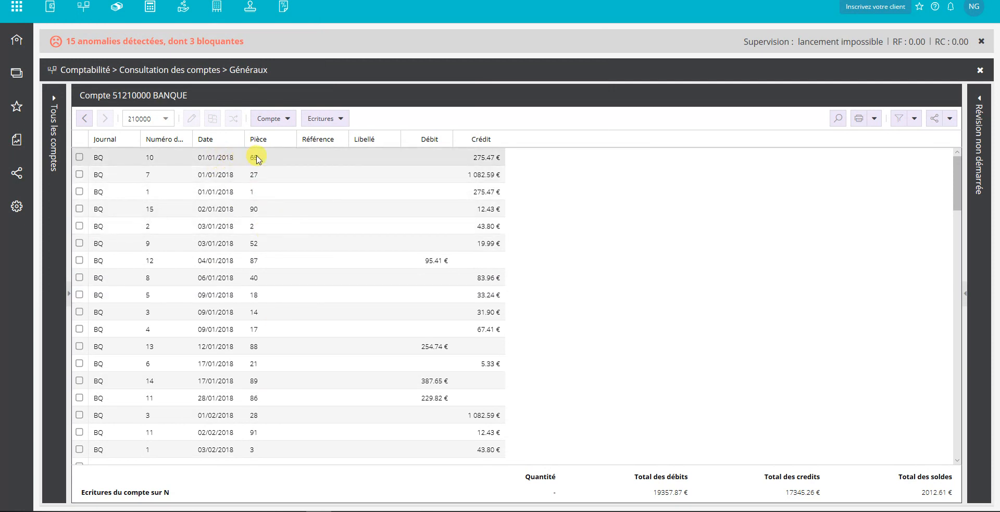
Open the 01/01/2018 entry for pièce 65, widen its Libellé column and examine both entry lines
double_click(256, 158)
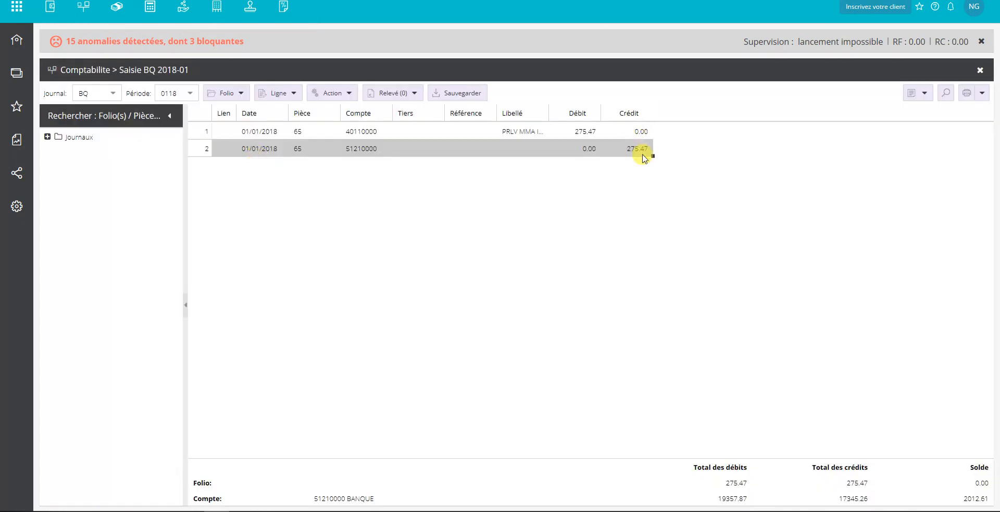
click(241, 133)
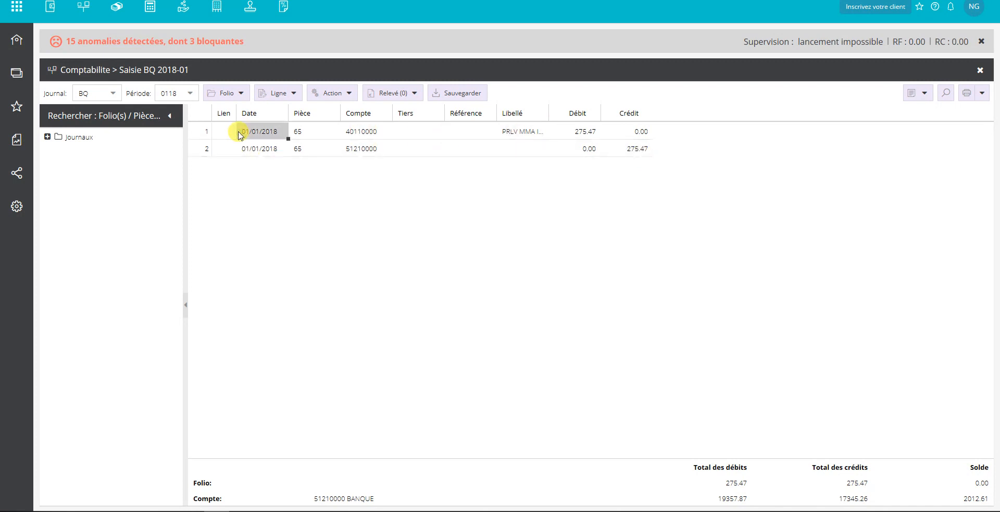
click(203, 130)
click(202, 147)
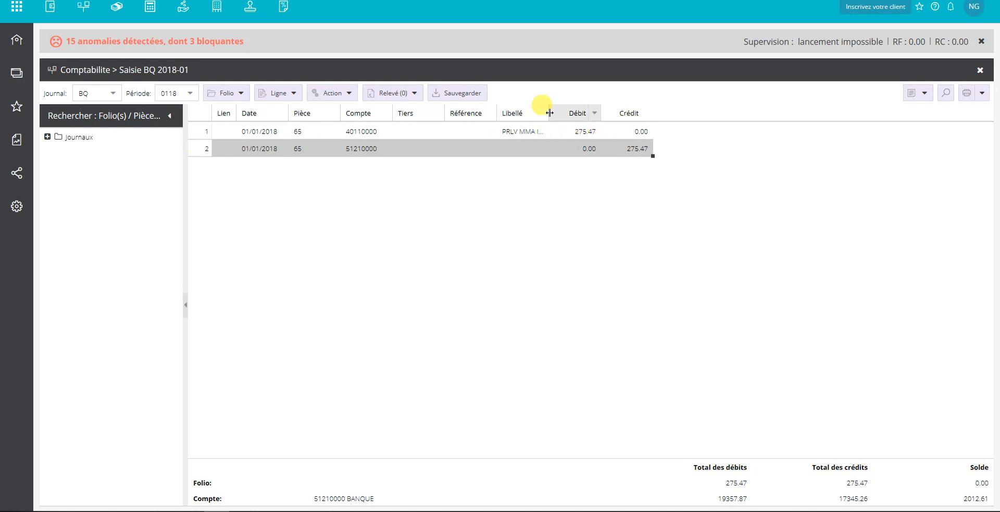
drag(549, 113, 673, 112)
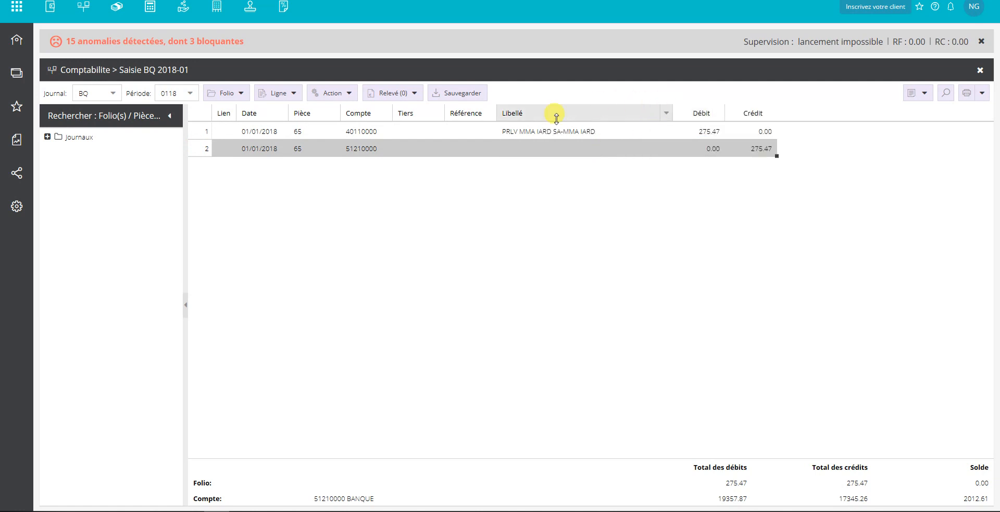
click(532, 134)
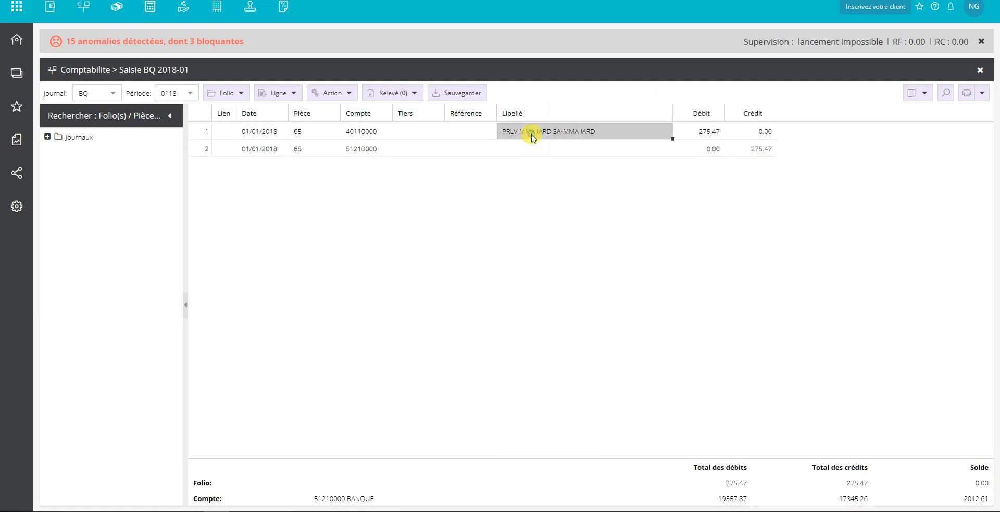
click(754, 152)
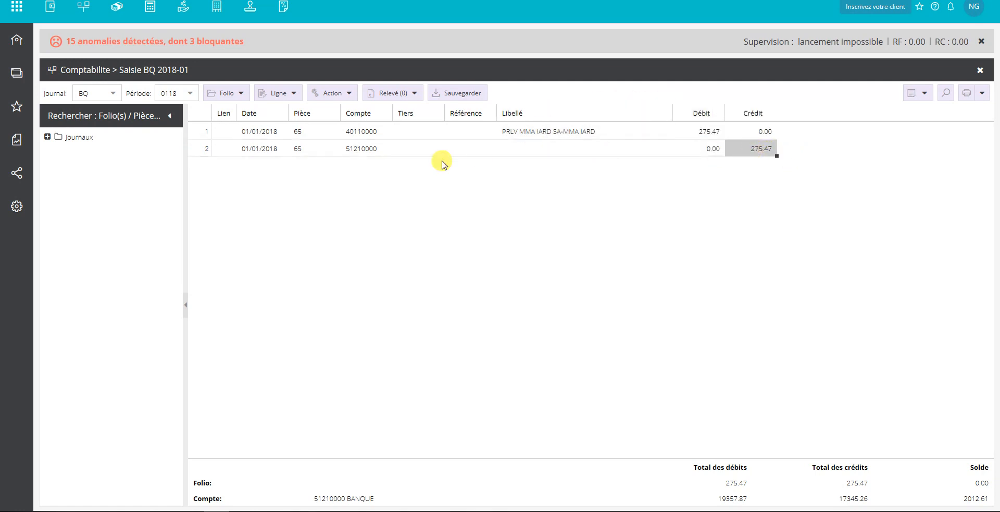
click(710, 131)
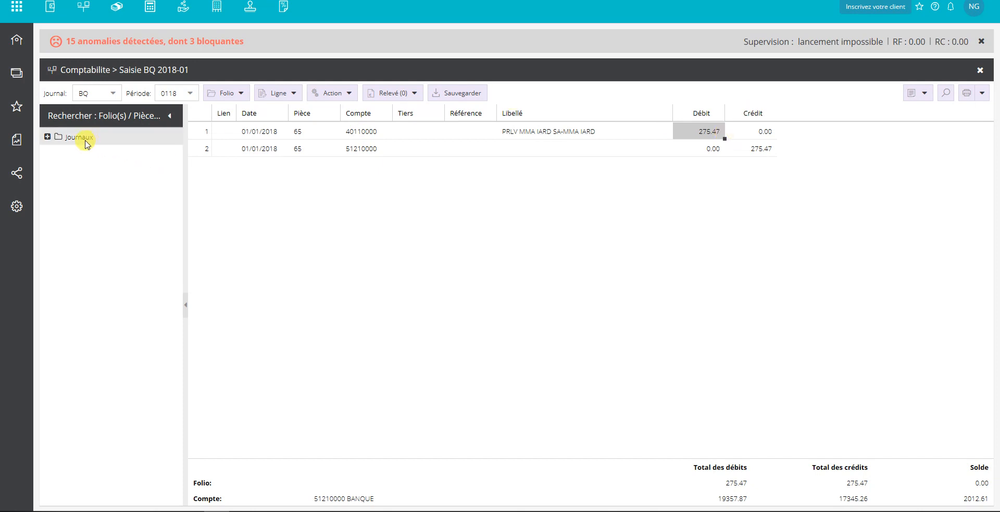
View folio 10 of period 0118 in the BQ - BANQUE journal, and close both the entry and the account consultation
click(47, 136)
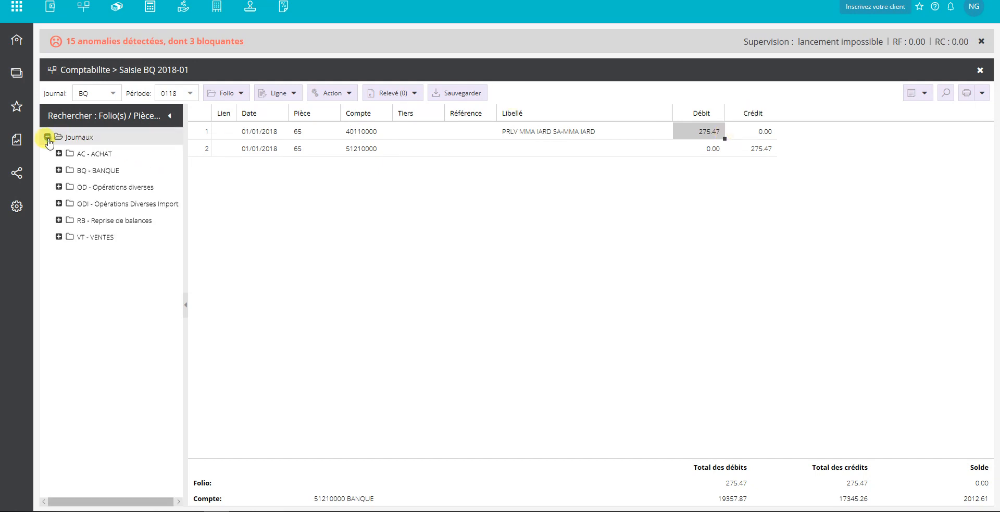
click(59, 171)
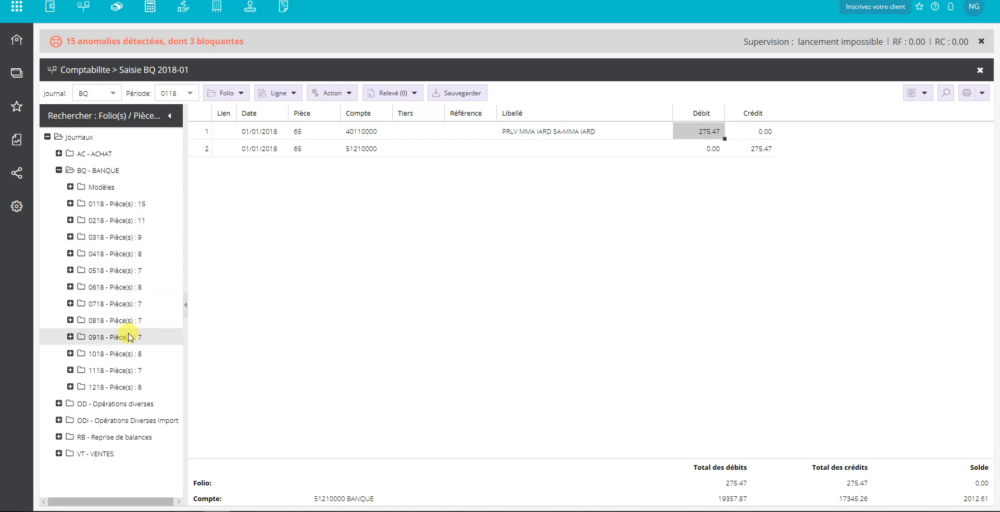
click(70, 203)
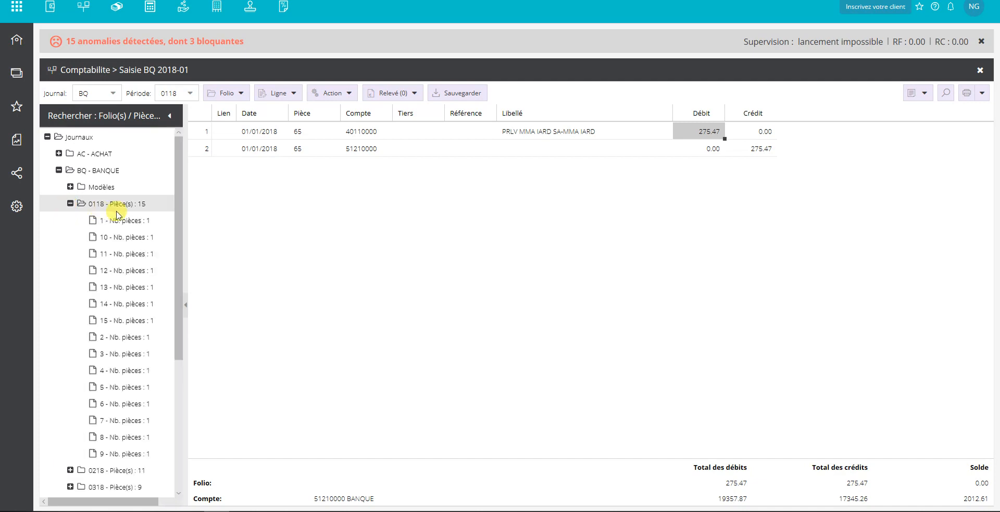
click(132, 241)
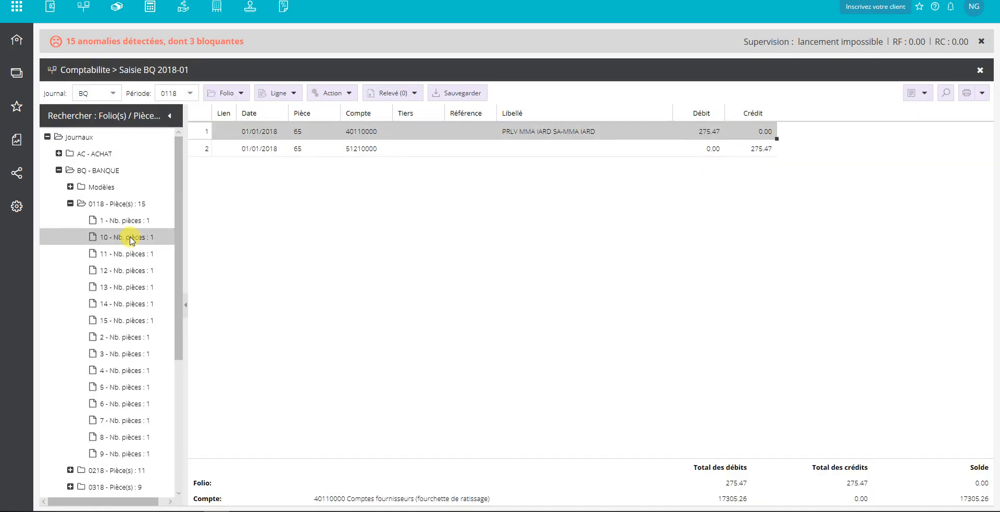
click(130, 239)
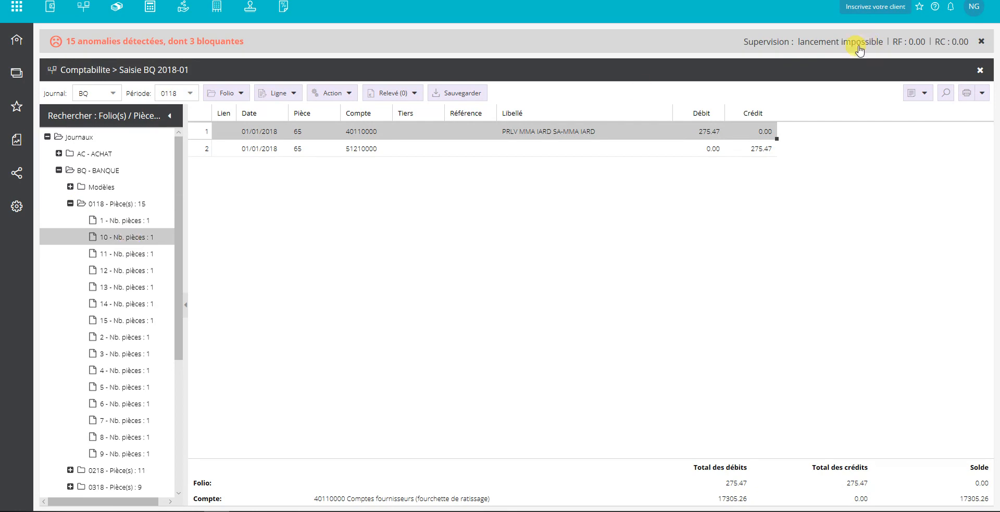
click(985, 73)
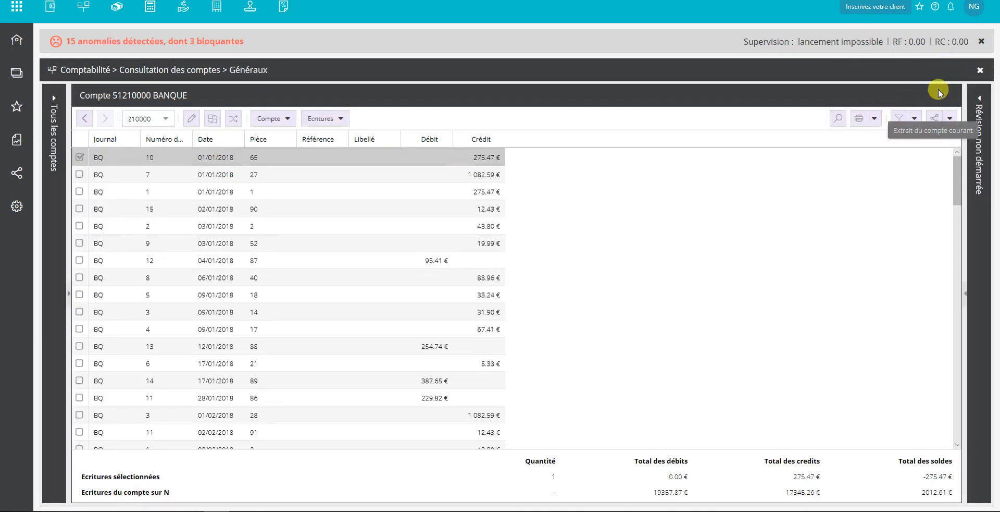
click(980, 71)
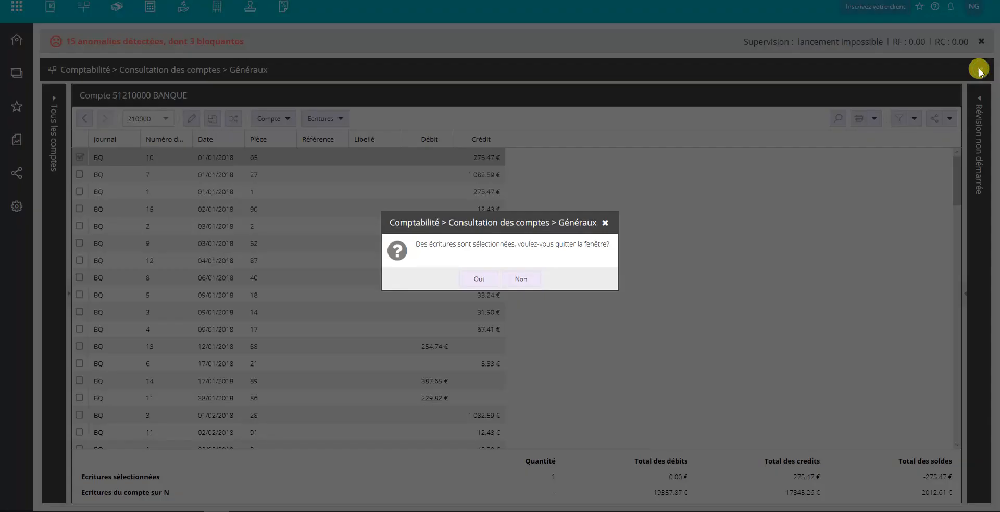
click(478, 280)
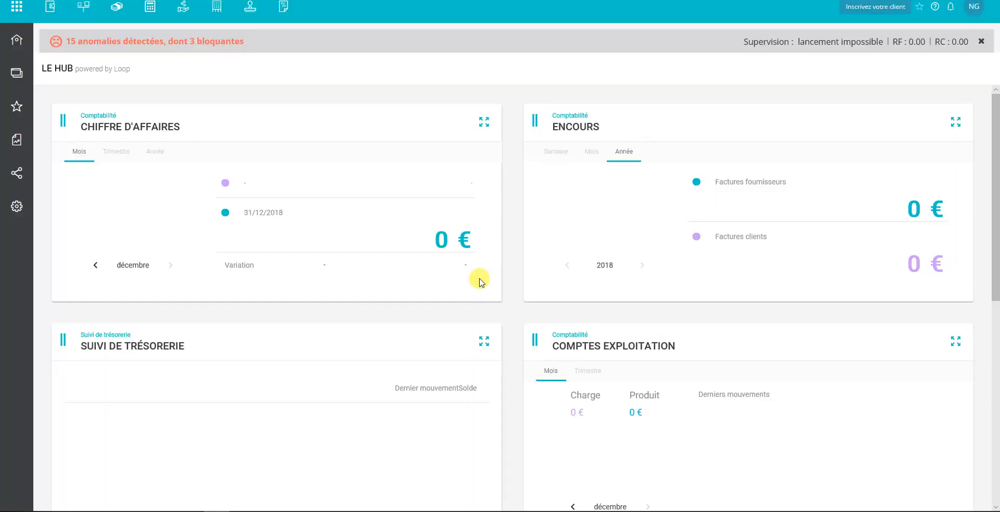
Reopen the general accounts consultation and select the BANQUE account
click(81, 7)
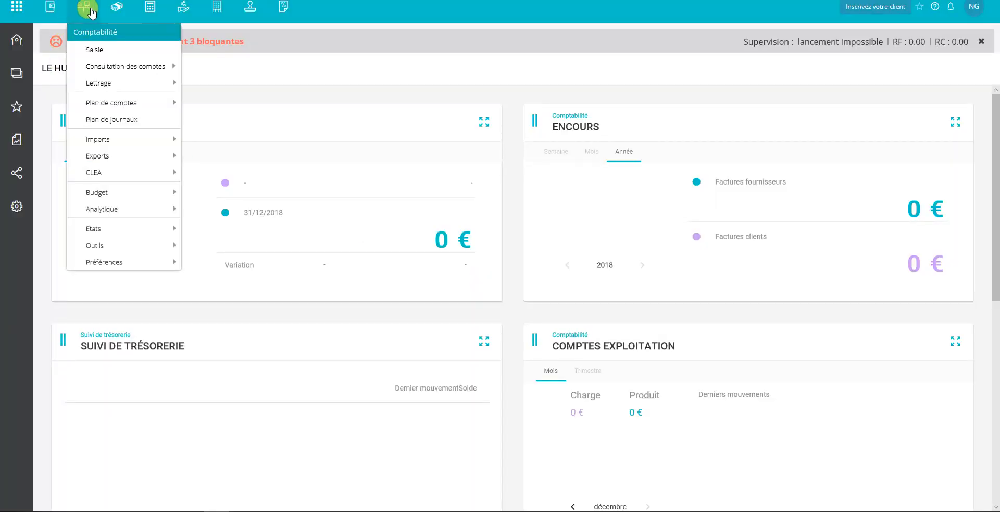
mouse_move(93, 66)
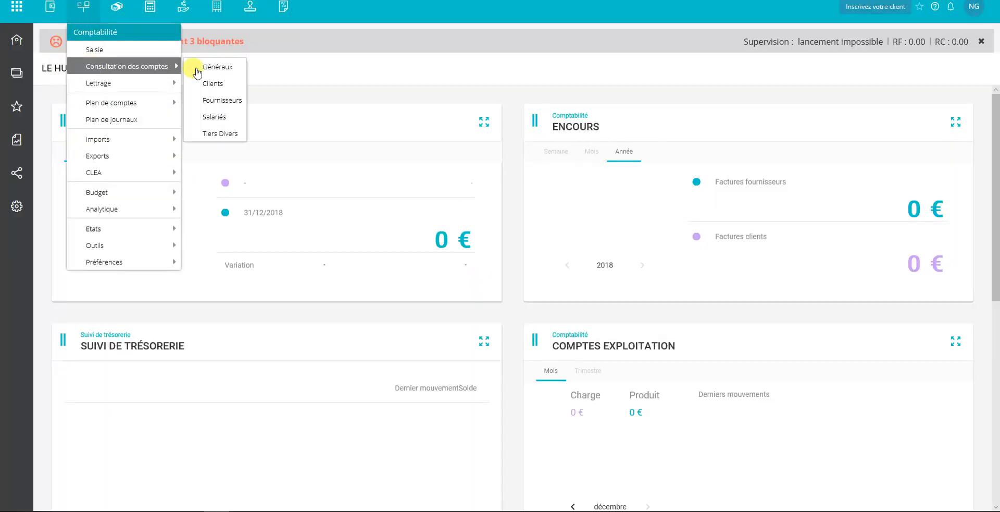
click(218, 68)
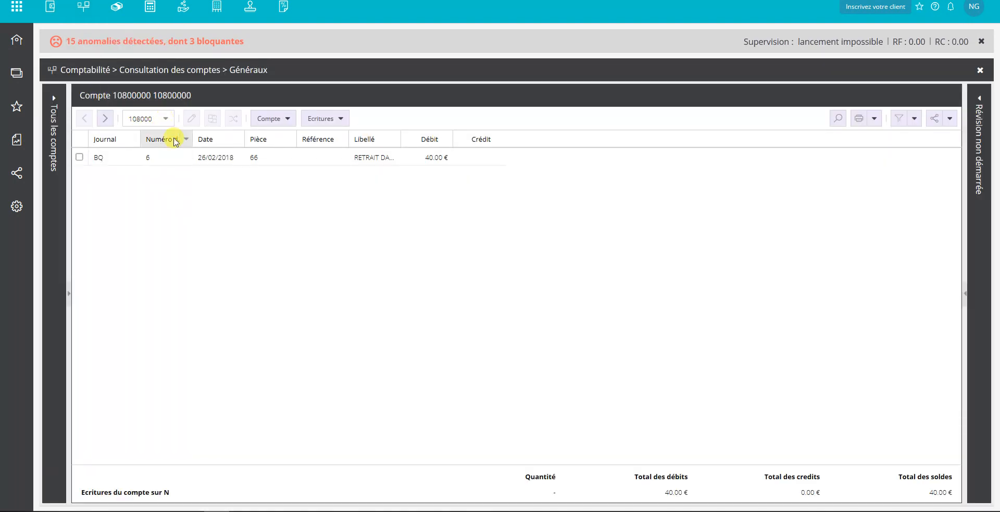
click(163, 119)
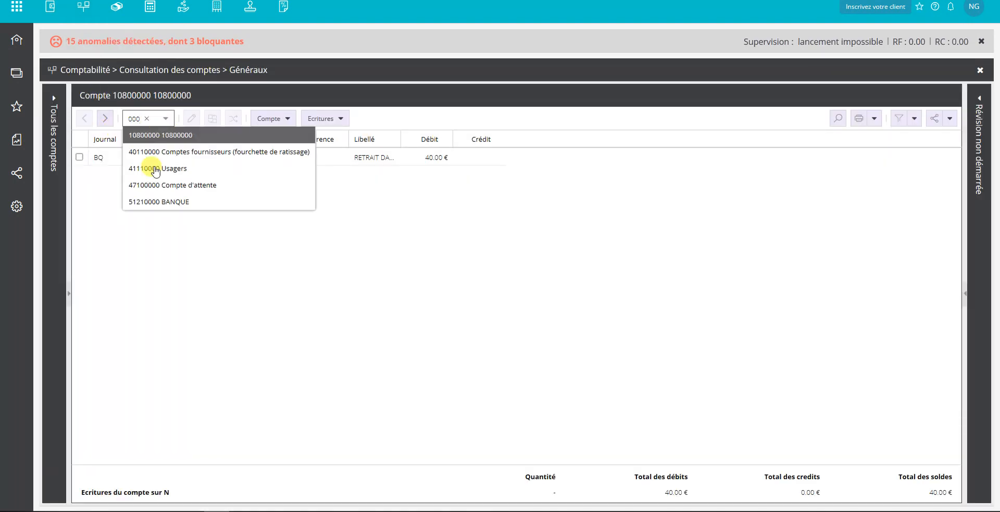
click(158, 202)
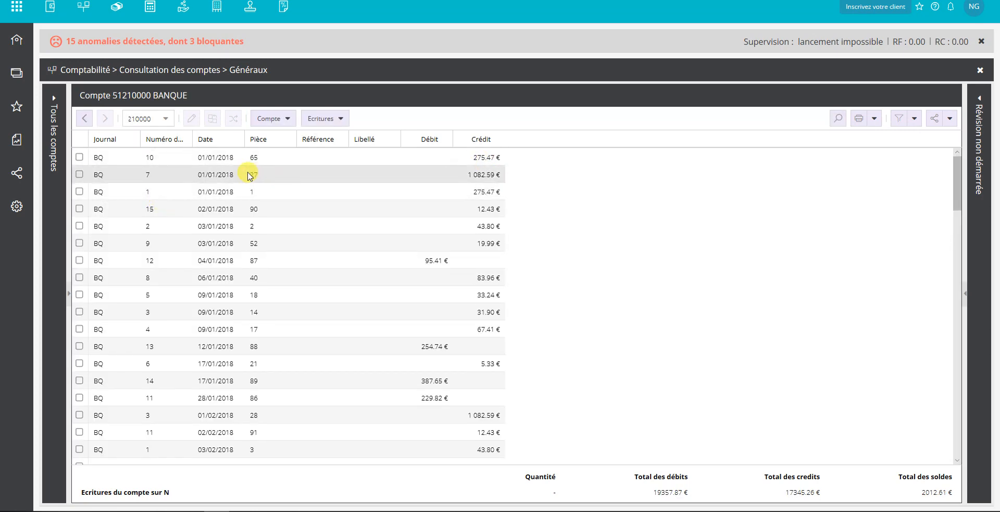
Open the 01/01/2018 entry for pièce 27 to check its accounts, and close the entry and the account consultation
double_click(249, 175)
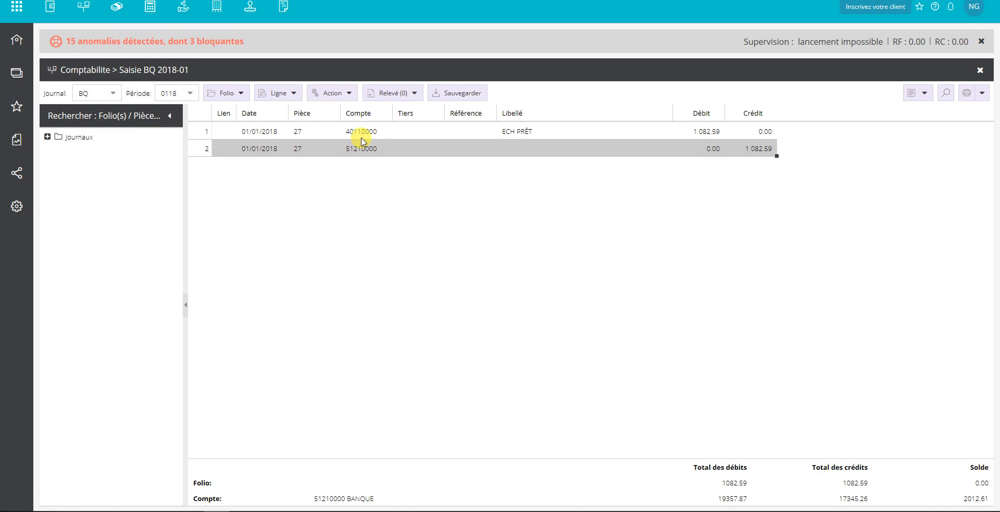
click(981, 72)
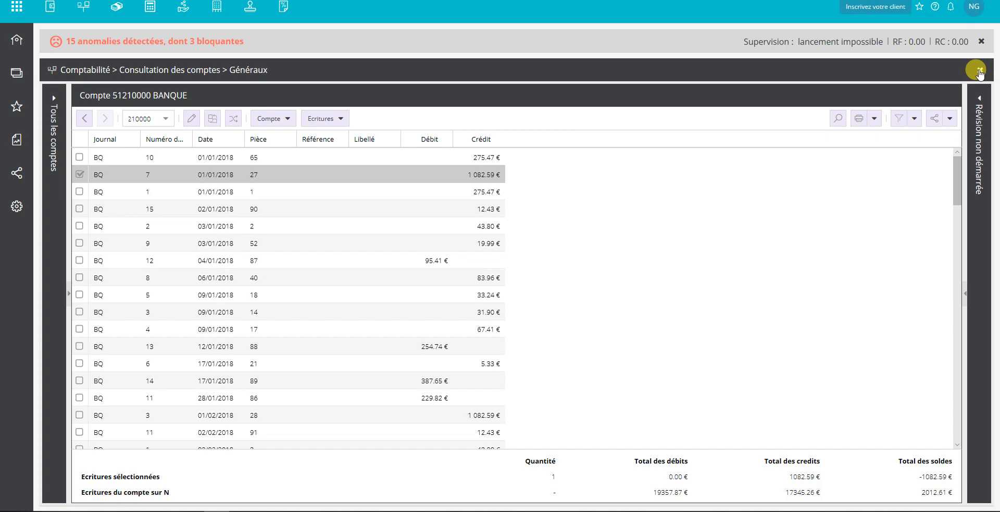
click(980, 71)
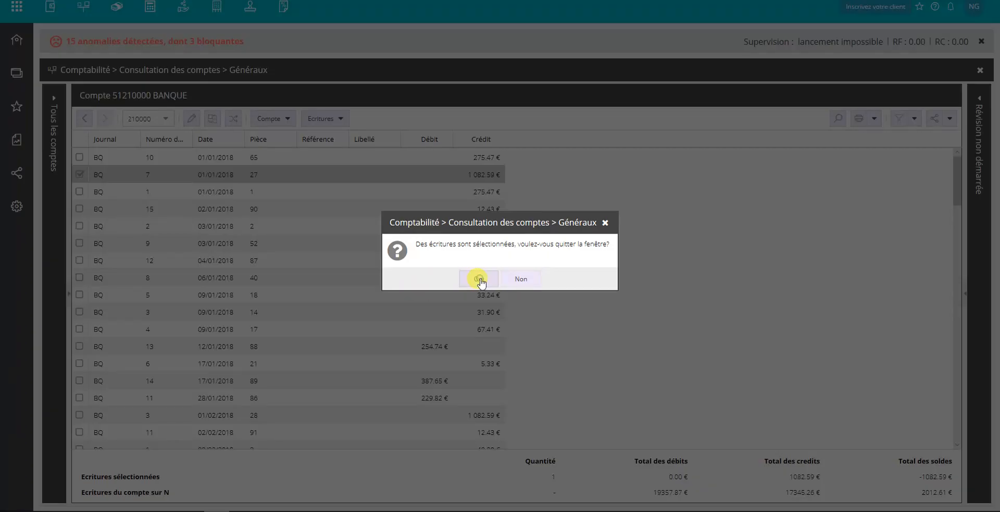
click(476, 276)
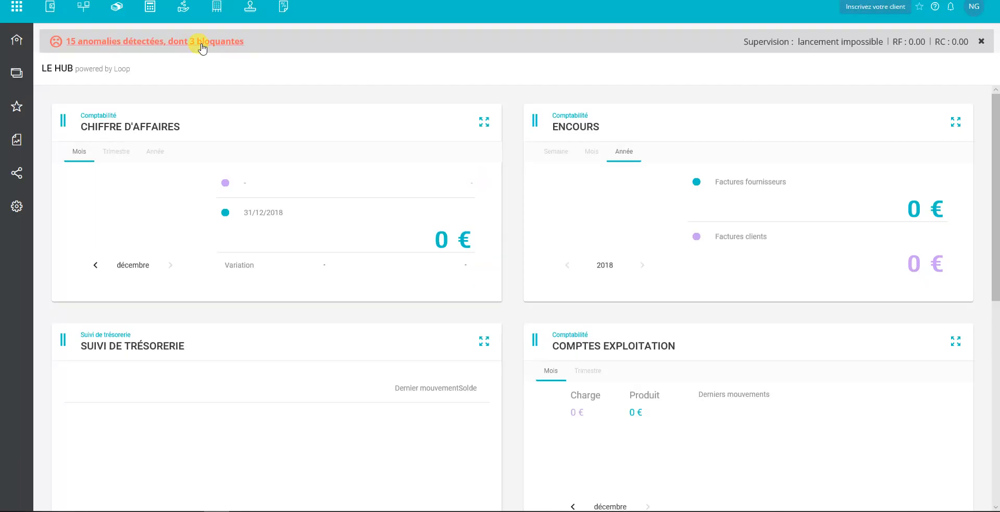